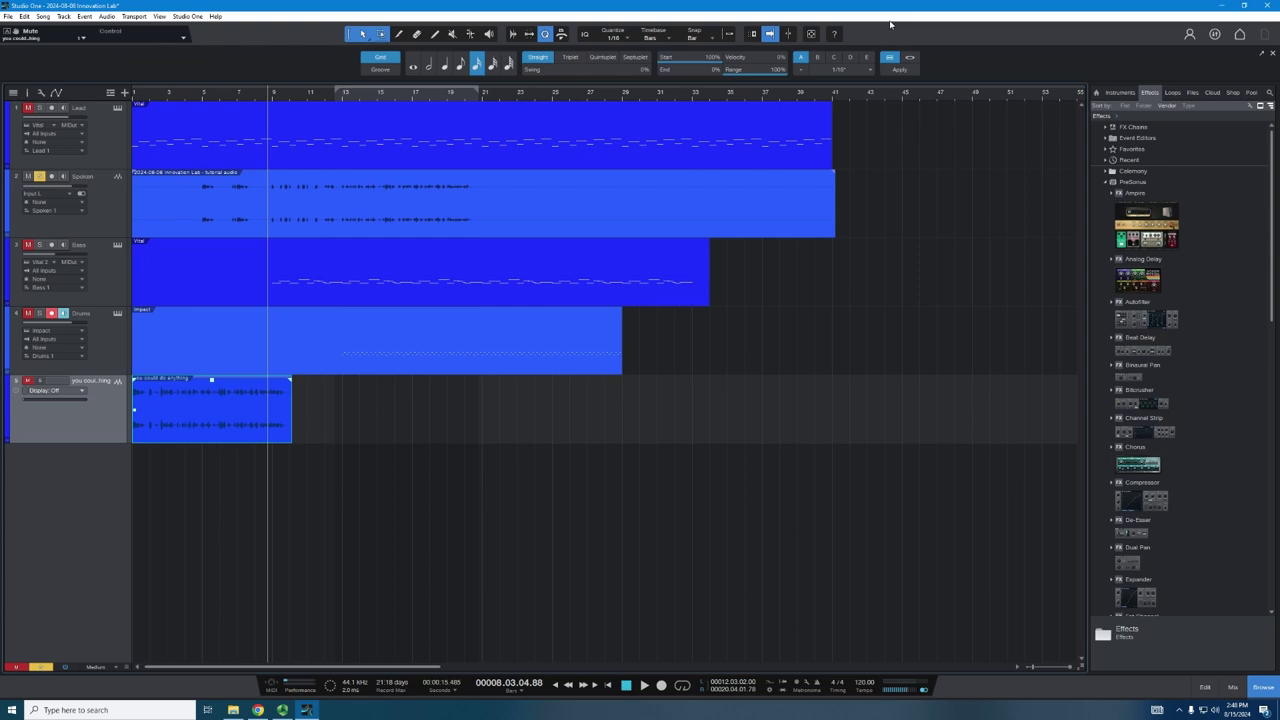
Open the vocal clip in the waveform editor and solo the 'you could do anything' track
key("space")
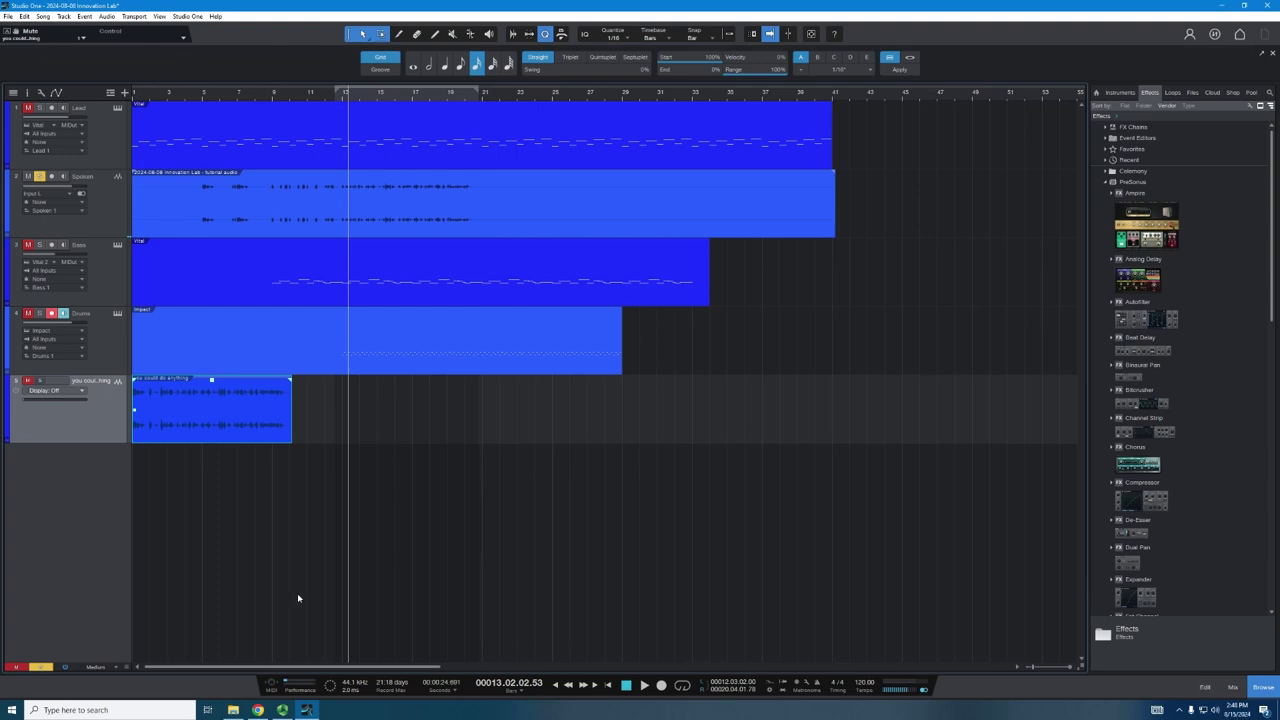
left_click(1207, 687)
left_click_drag(500, 540, 365, 363)
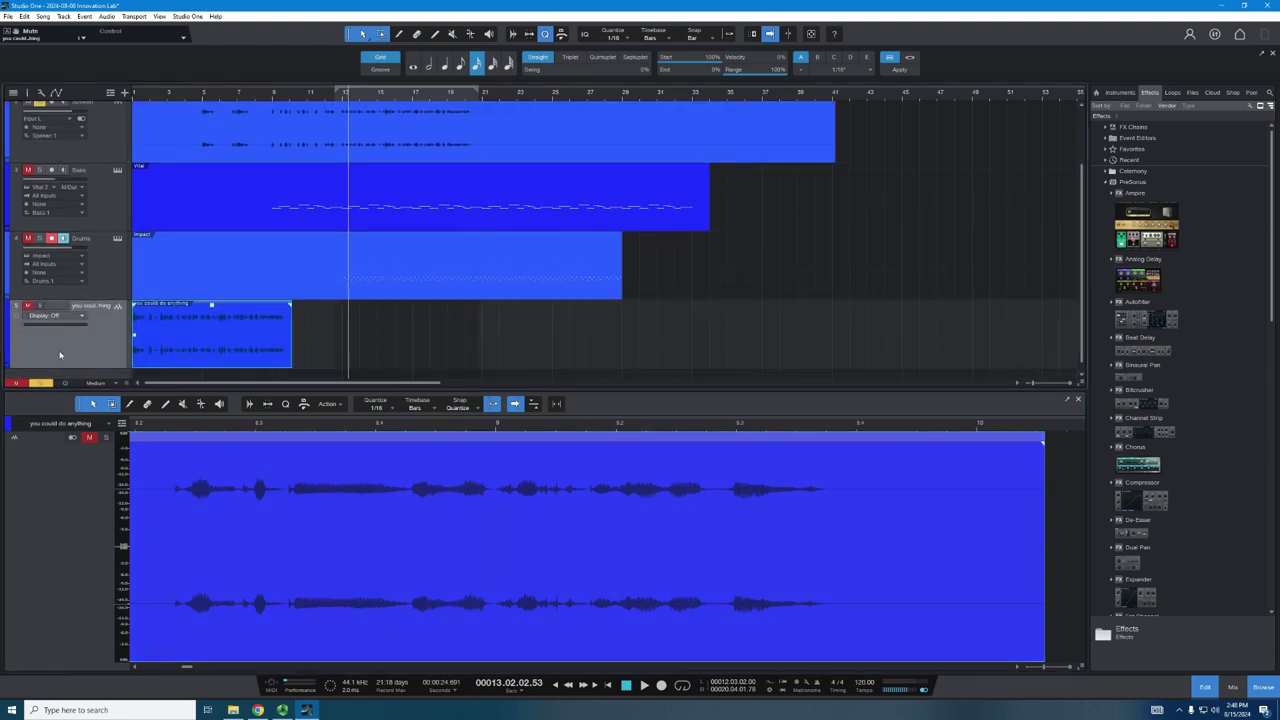
left_click(40, 305)
Play from bar 1, shift the vocal clip slightly later, and enlarge the editor pane
scroll(187, 277, "up", 1)
scroll(187, 277, "up", 1)
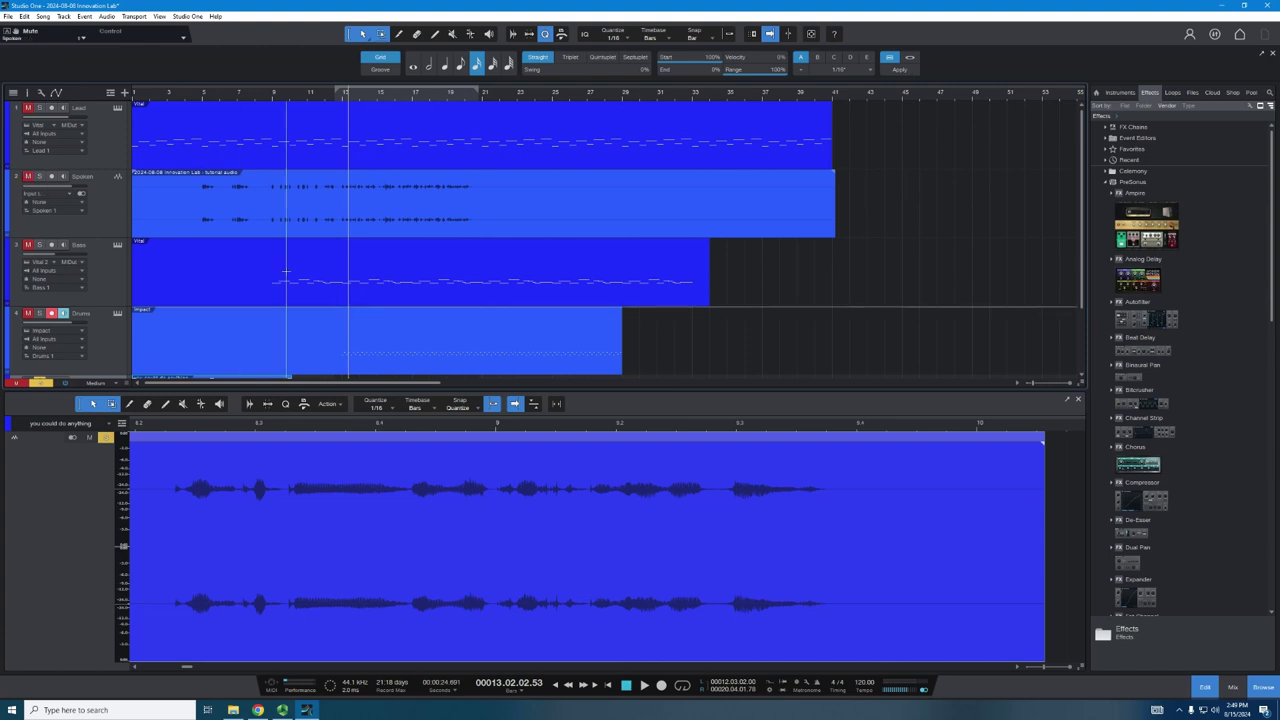
scroll(271, 225, "down", 2)
left_click(145, 96)
key("space")
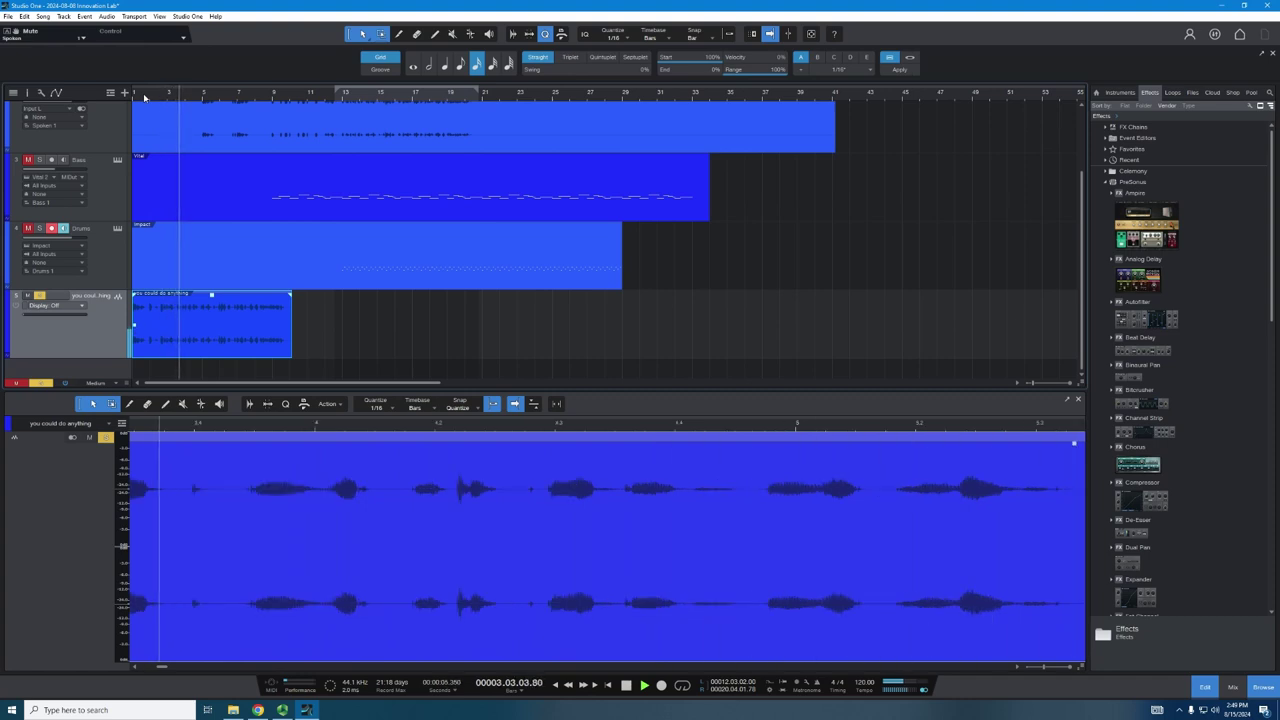
left_click_drag(251, 337, 268, 337)
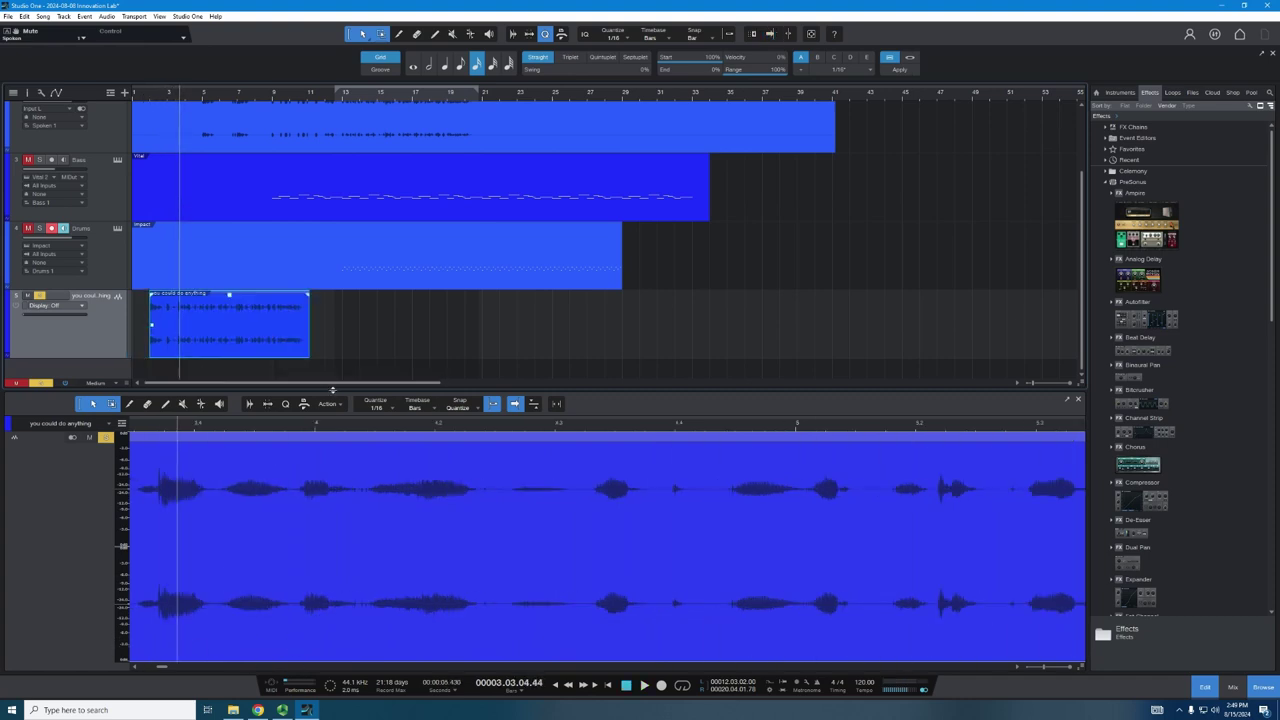
left_click_drag(73, 403, 73, 346)
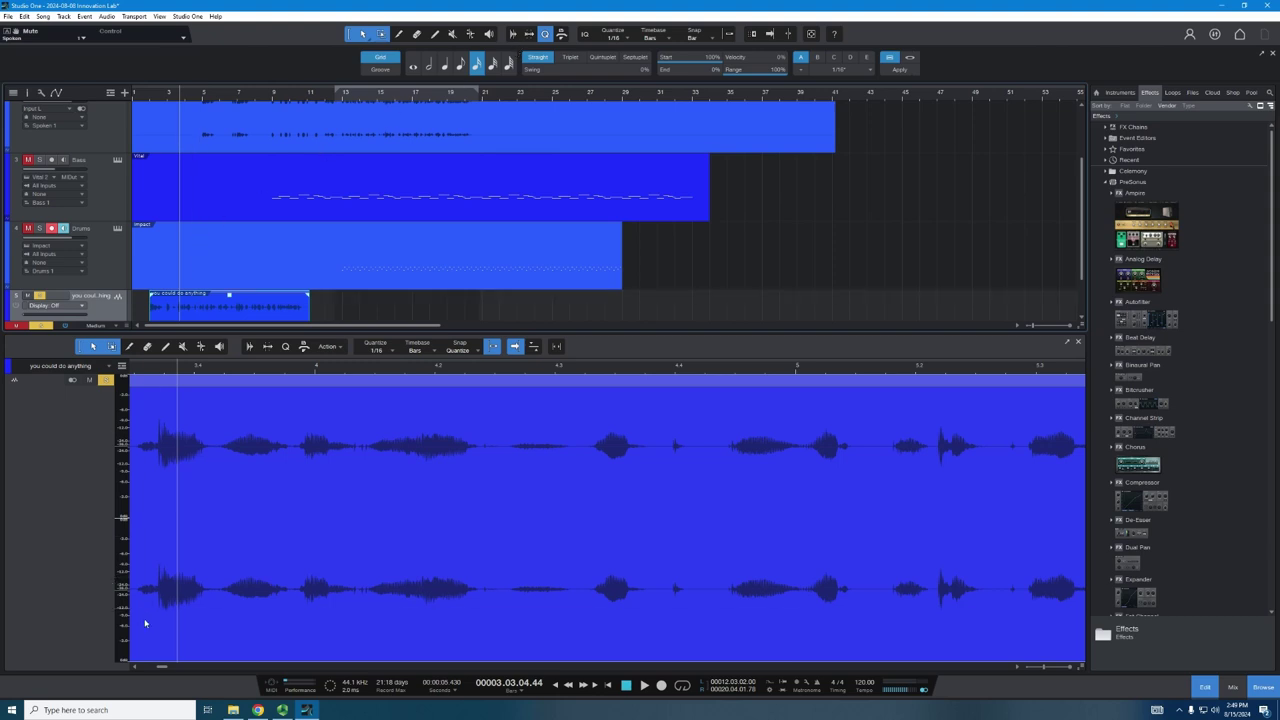
left_click_drag(161, 667, 158, 667)
scroll(236, 281, "up", 2)
left_click(269, 93)
scroll(121, 245, "down", 1)
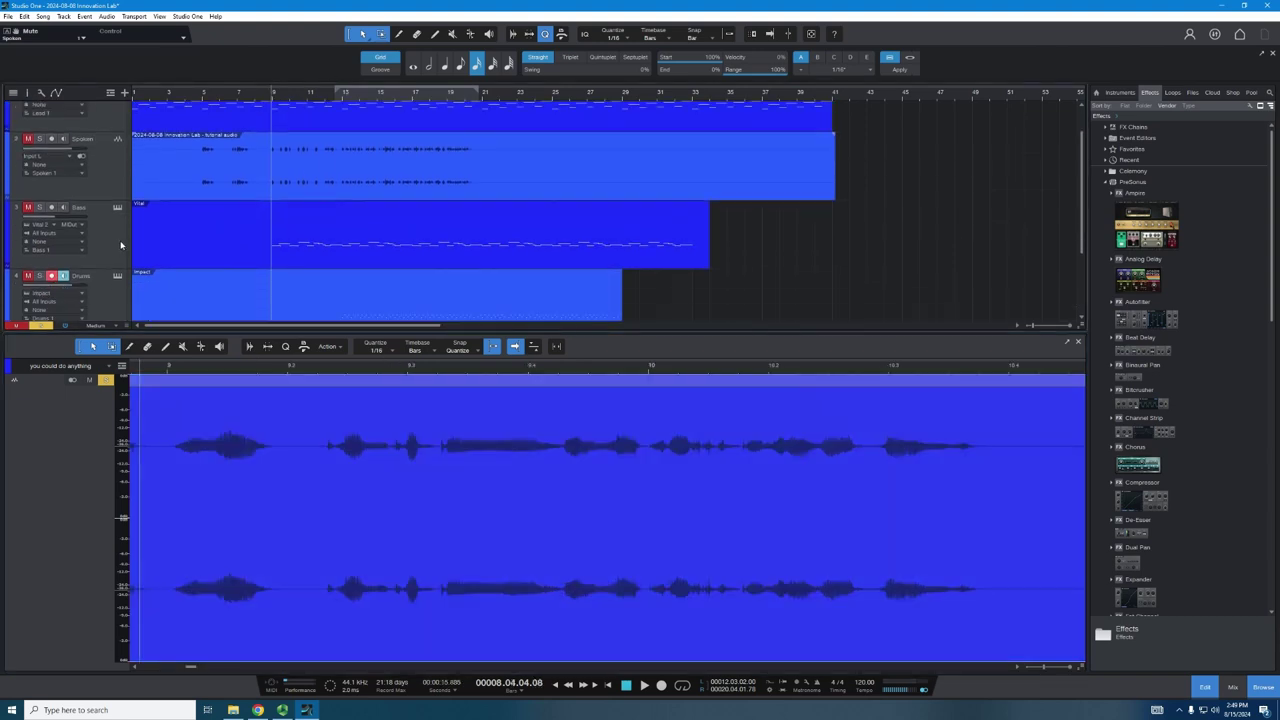
scroll(121, 245, "down", 1)
left_click(27, 291)
scroll(86, 225, "up", 2)
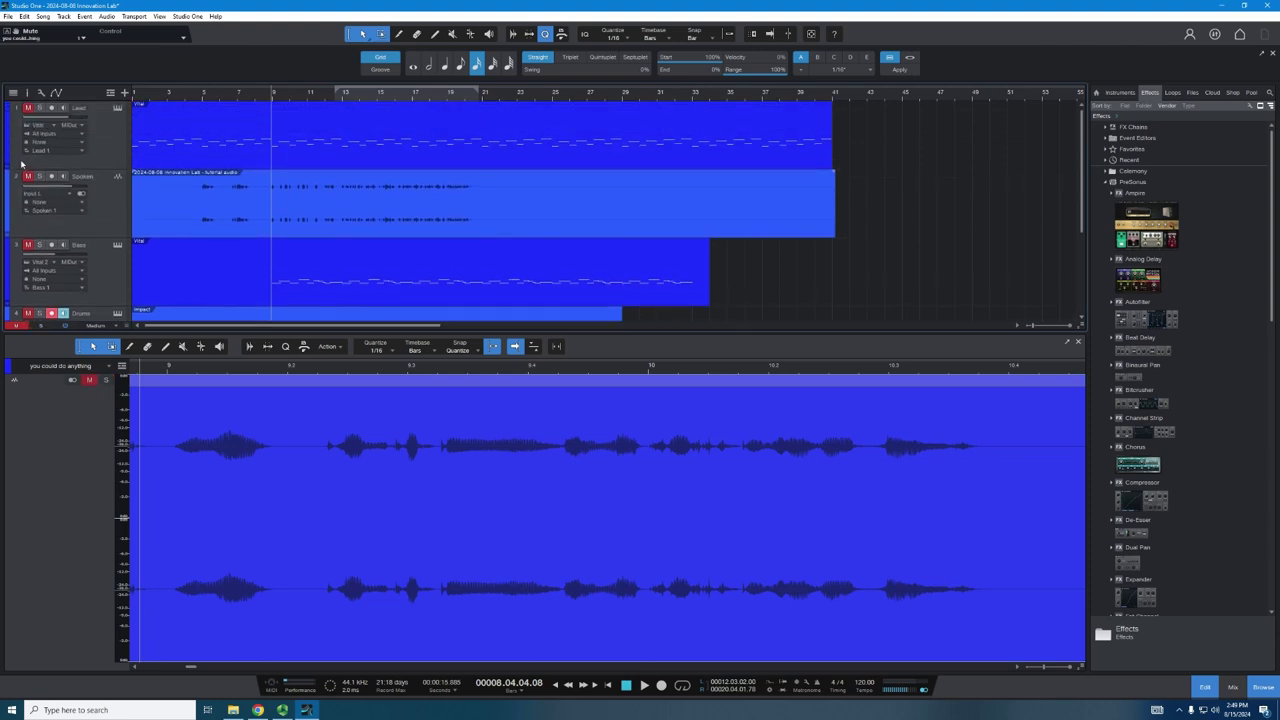
left_click(27, 177)
key("space")
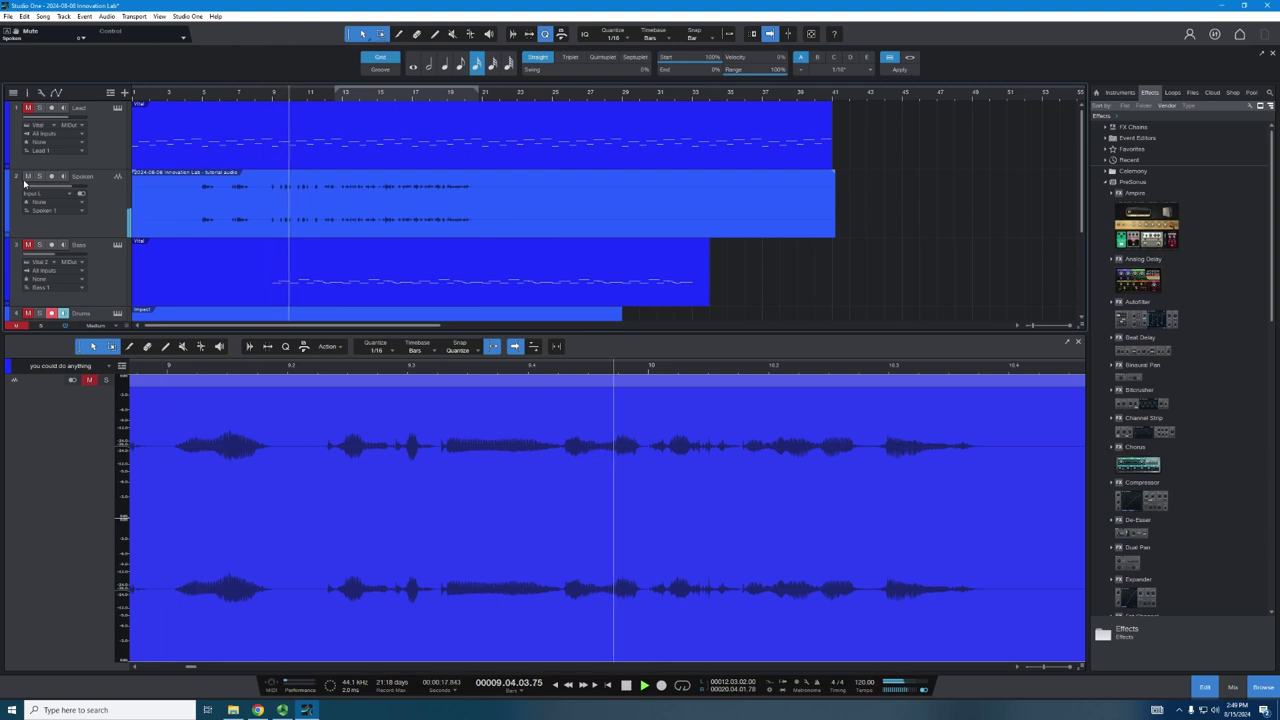
scroll(271, 277, "down", 3)
left_click(158, 92)
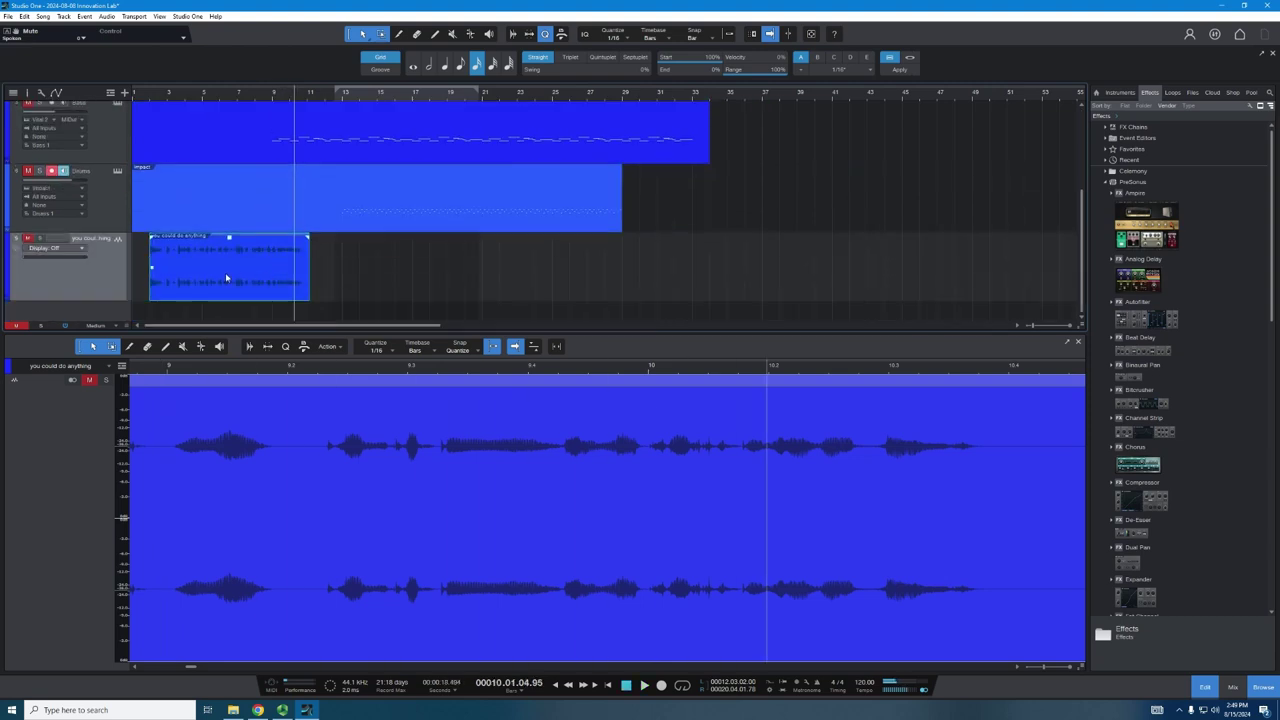
scroll(75, 196, "up", 3)
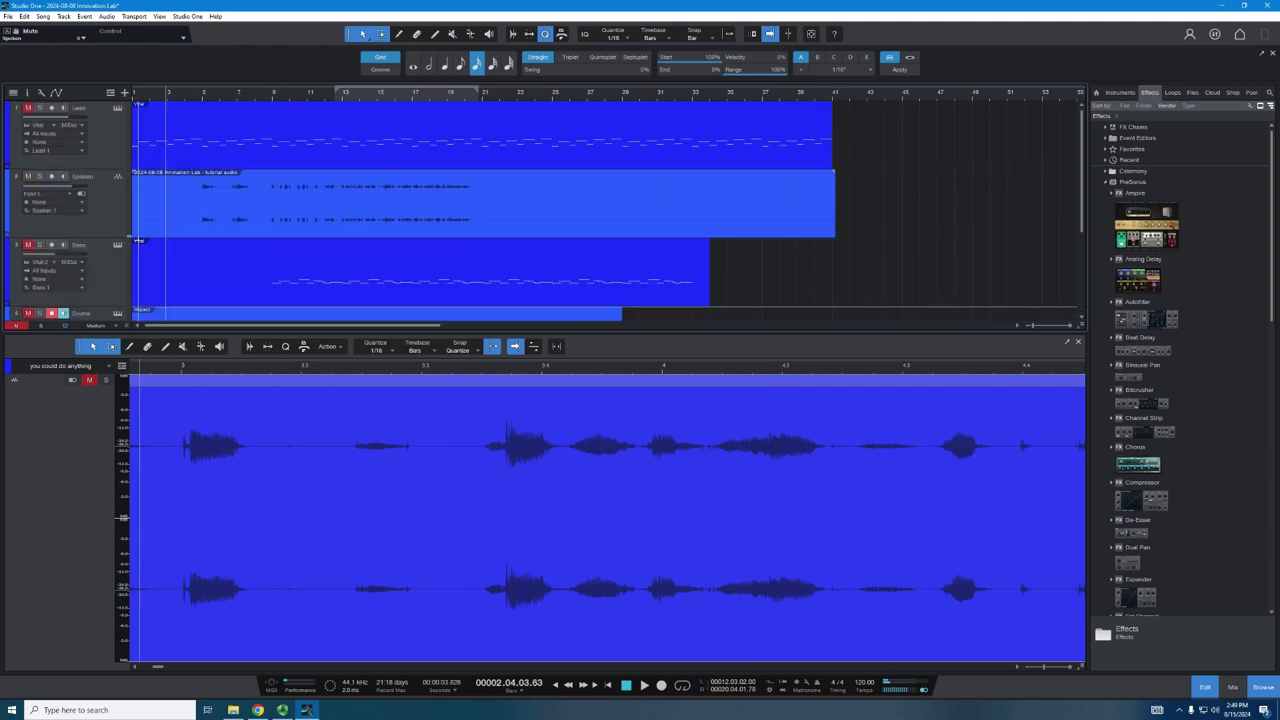
scroll(65, 210, "down", 2)
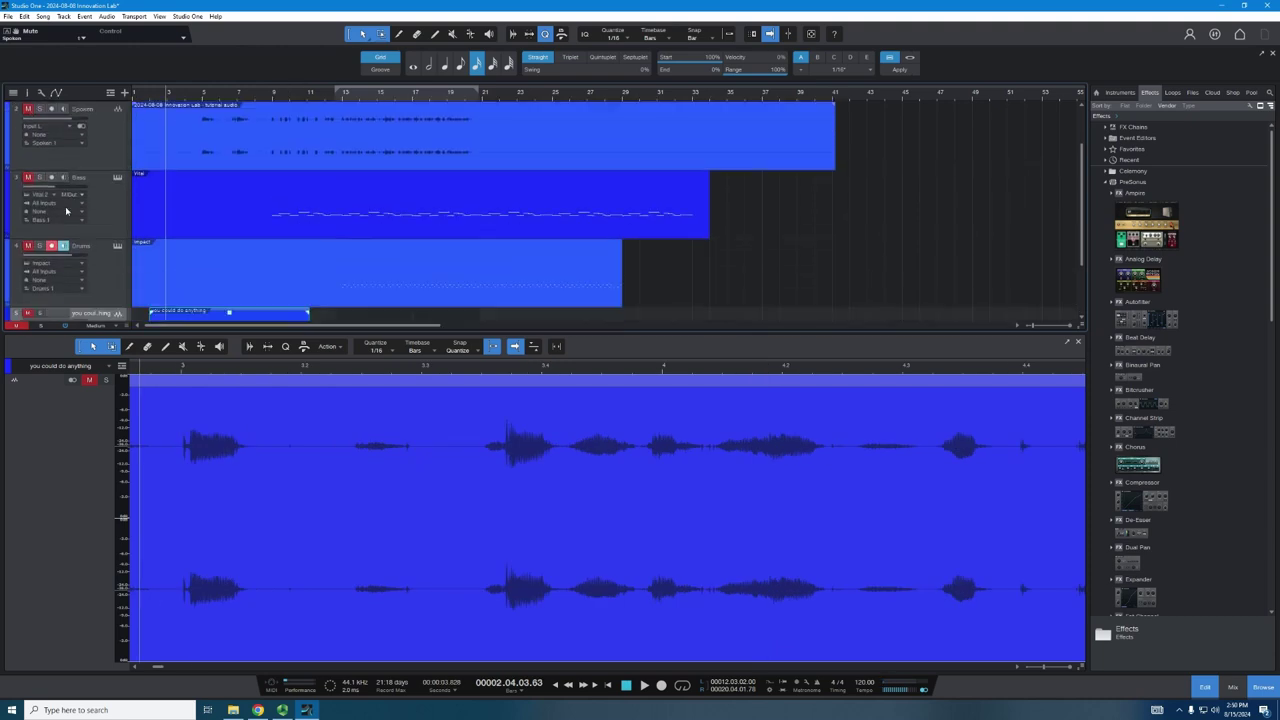
left_click(39, 297)
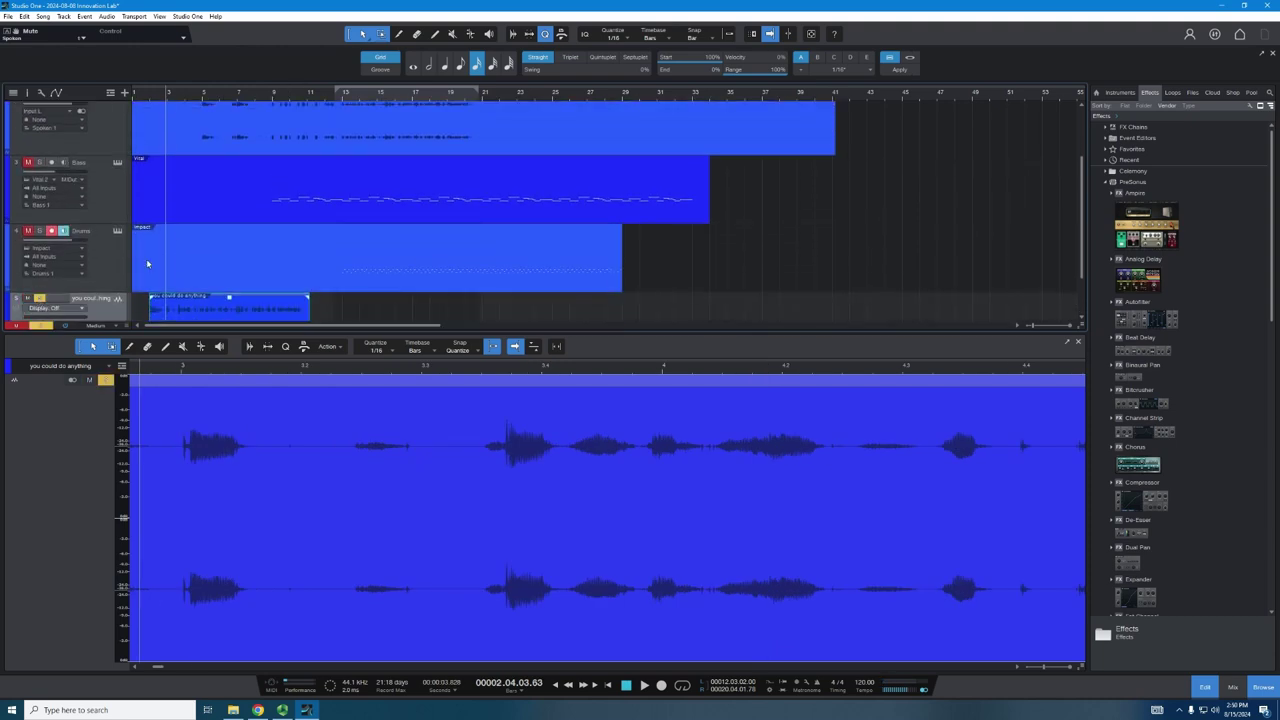
key("space")
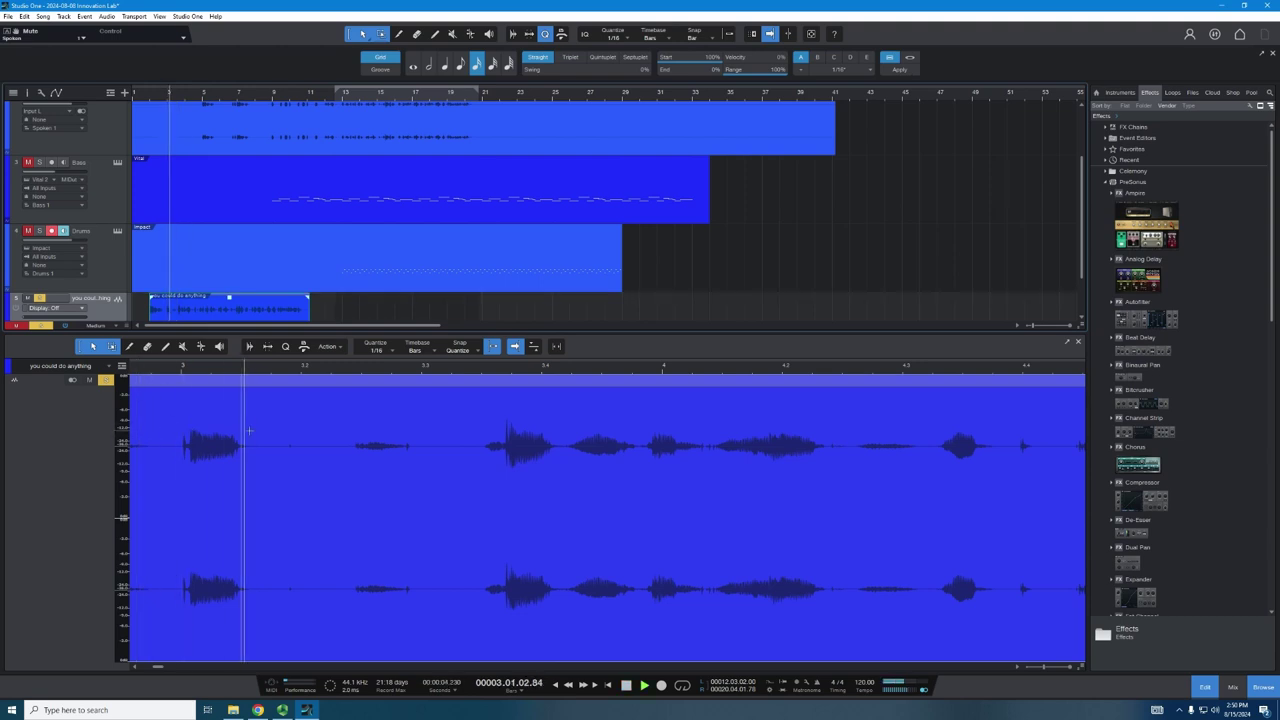
key("space")
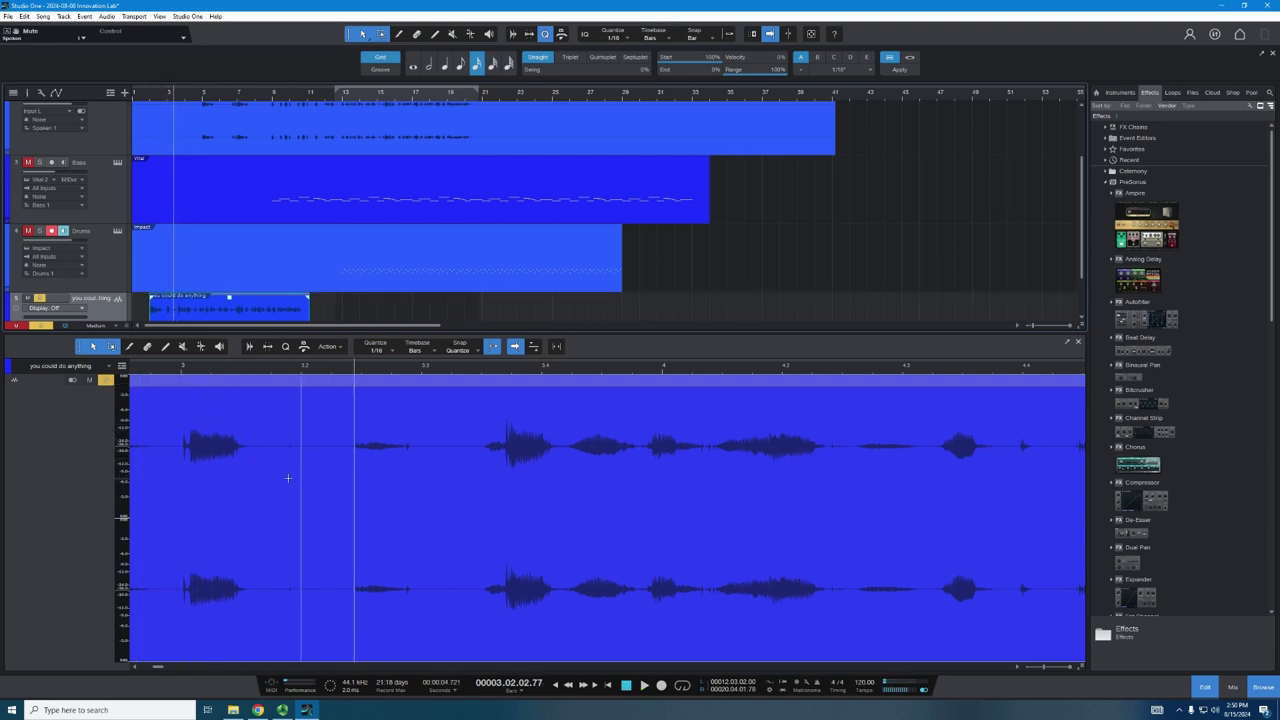
left_click(173, 472)
left_click(173, 472)
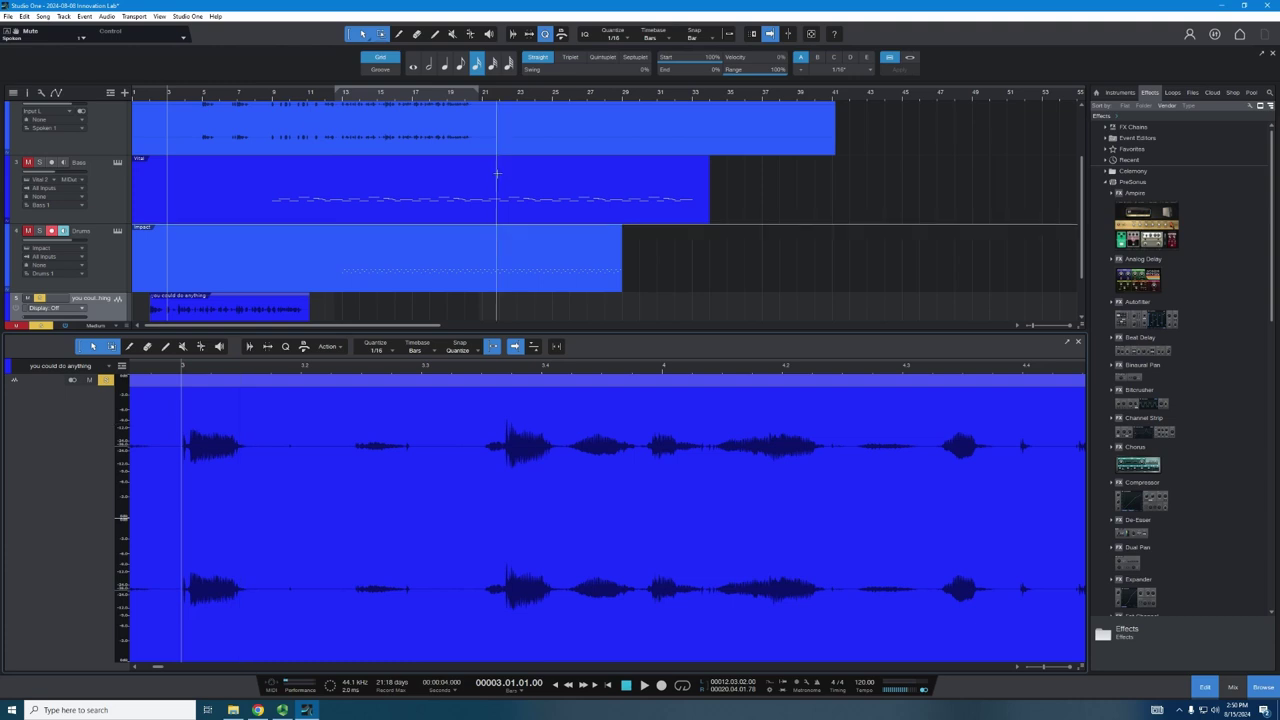
scroll(343, 229, "down", 2)
Zoom the arrangement and set the playback position just before the first word
left_click_drag(1033, 328, 1040, 327)
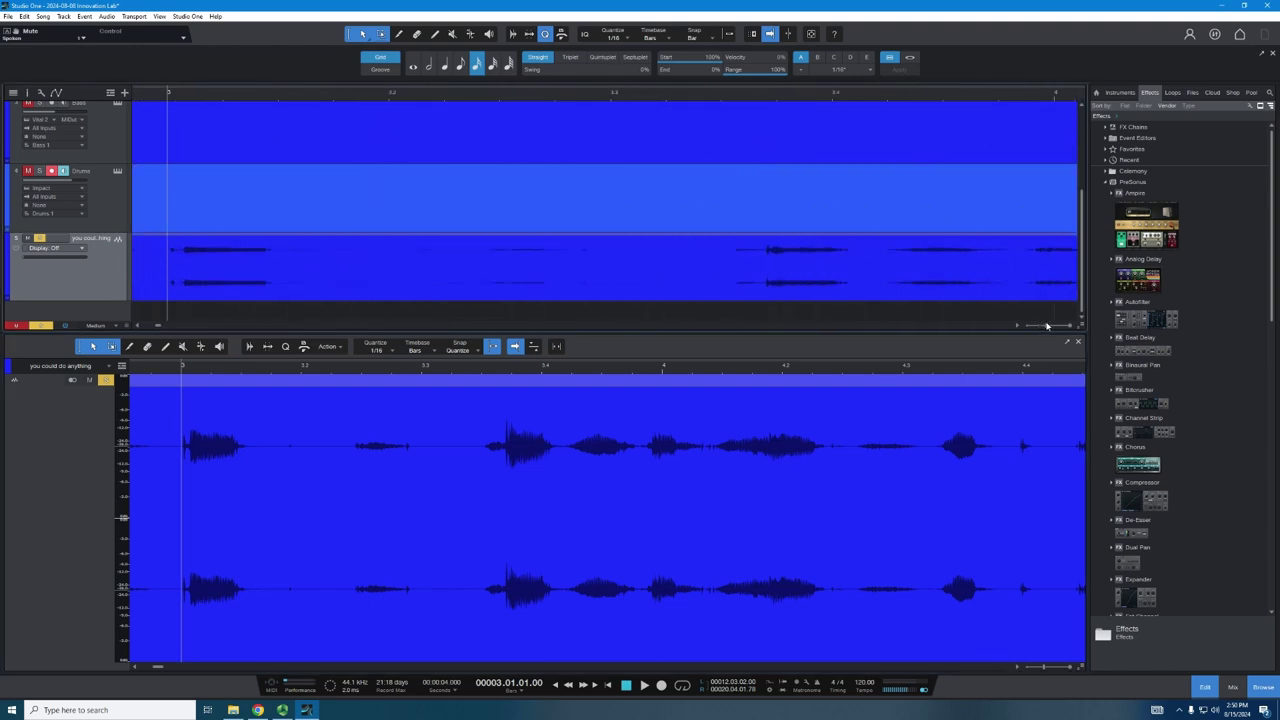
left_click_drag(1040, 327, 1037, 330)
scroll(418, 315, "up", 1)
scroll(418, 310, "up", 2)
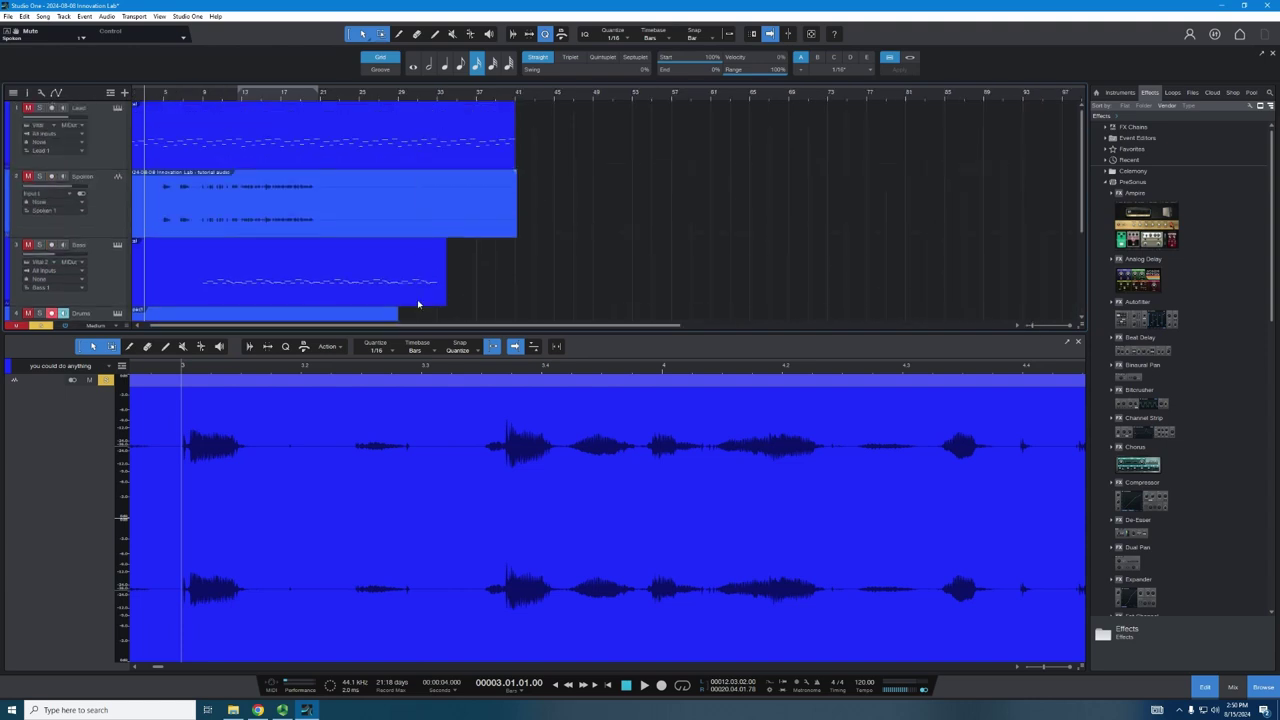
scroll(418, 304, "down", 3)
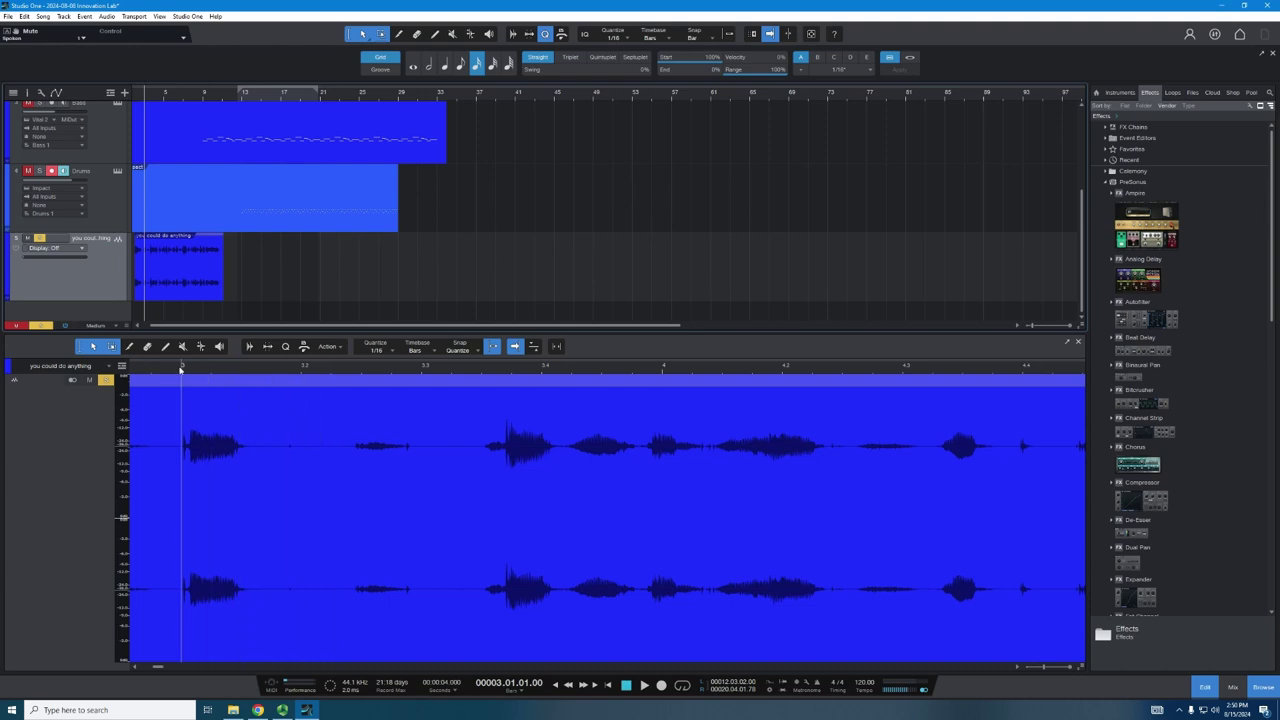
left_click(167, 370)
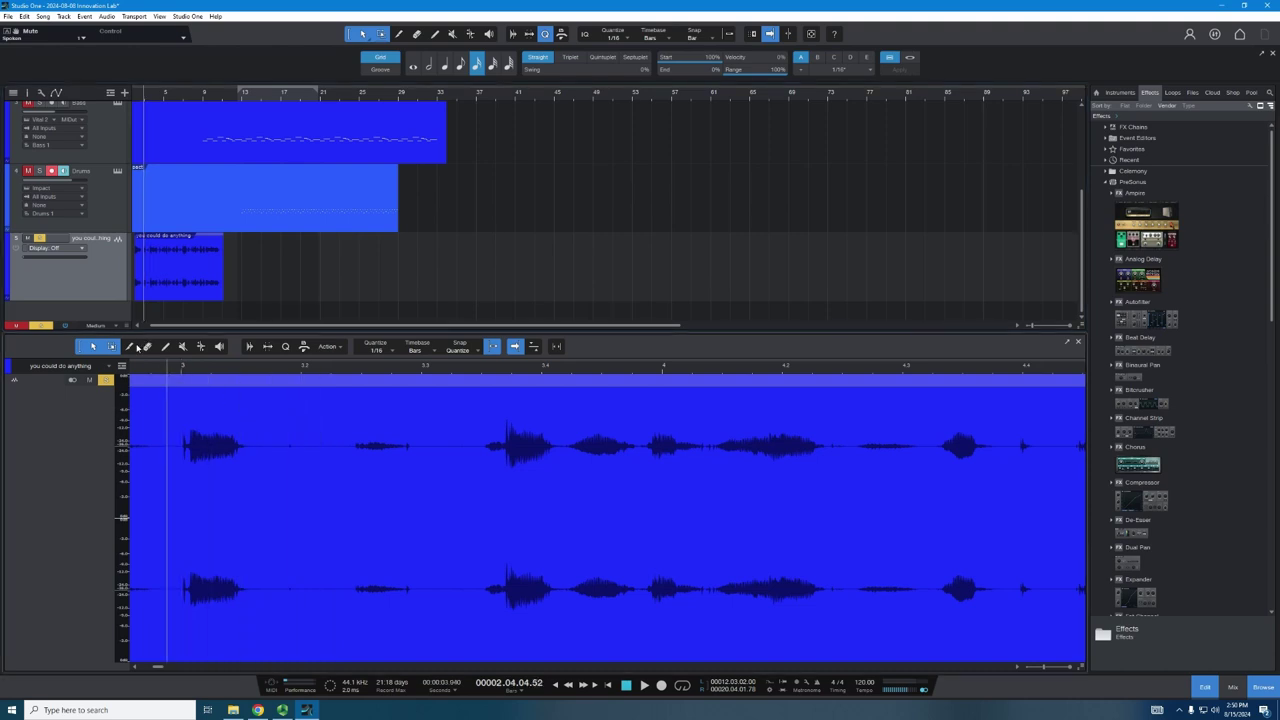
Split the clip before and after the first word and select the isolated piece
left_click(131, 347)
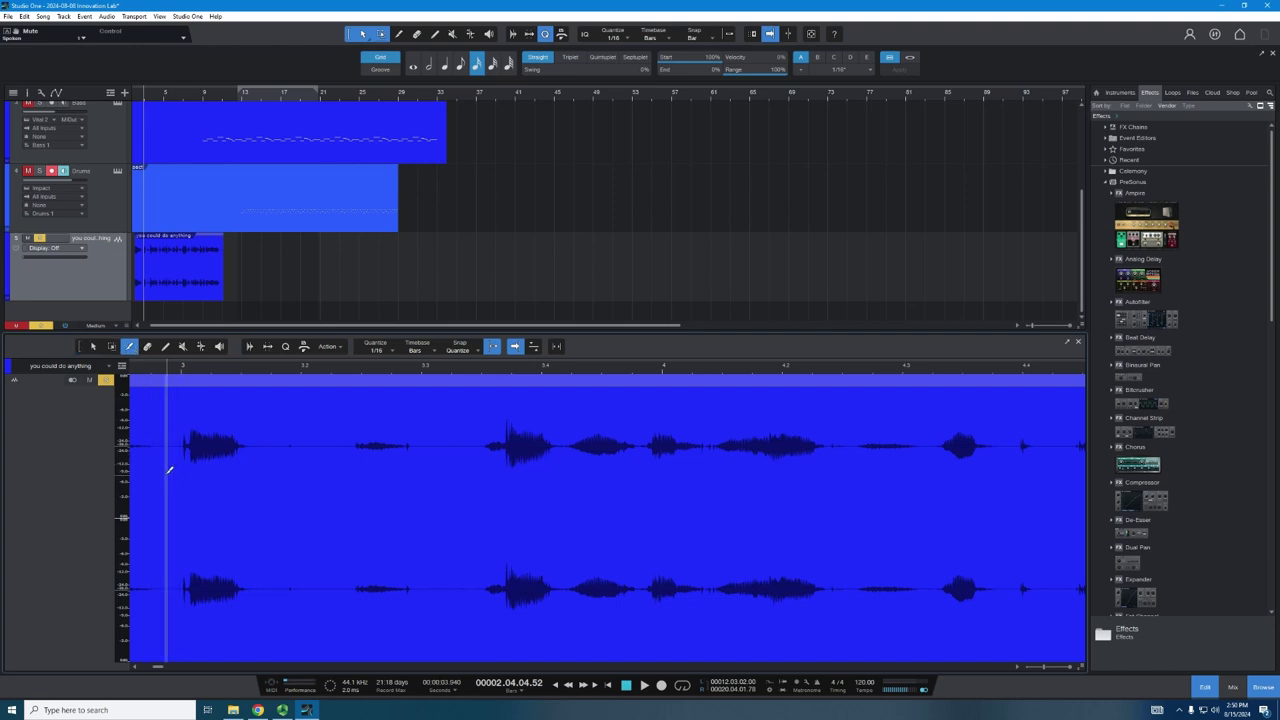
key("alt+x")
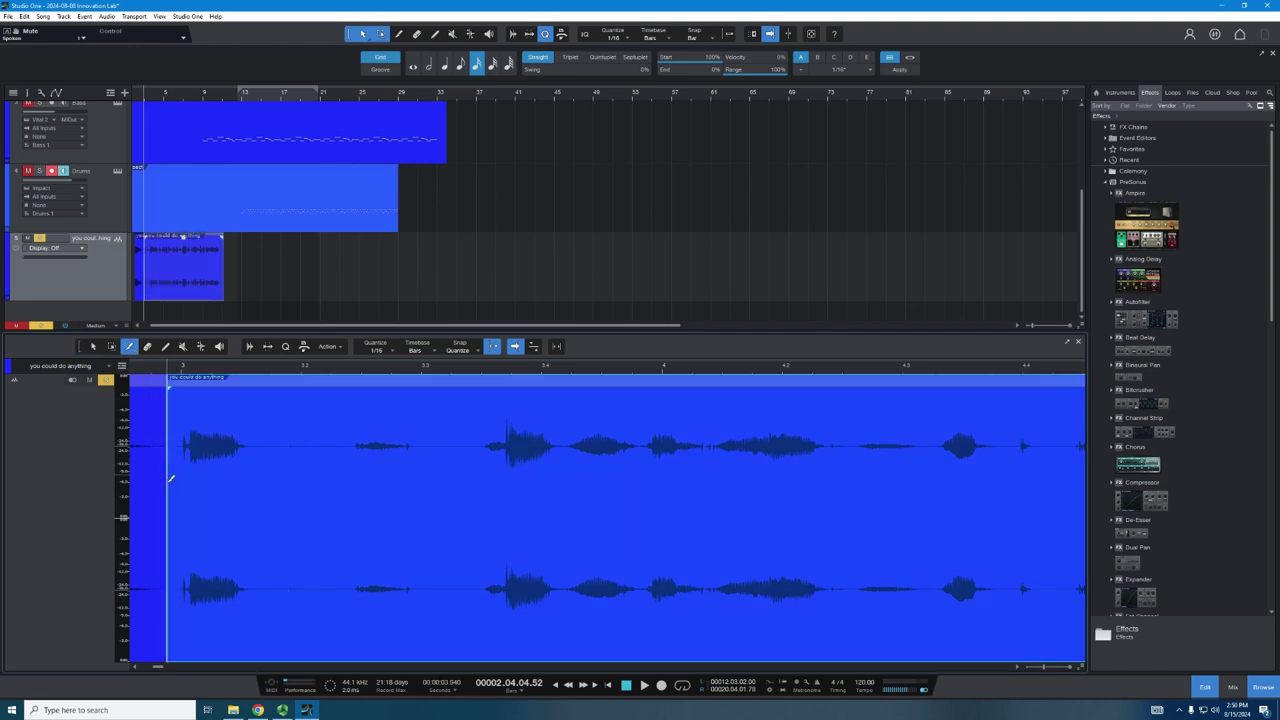
left_click(271, 481)
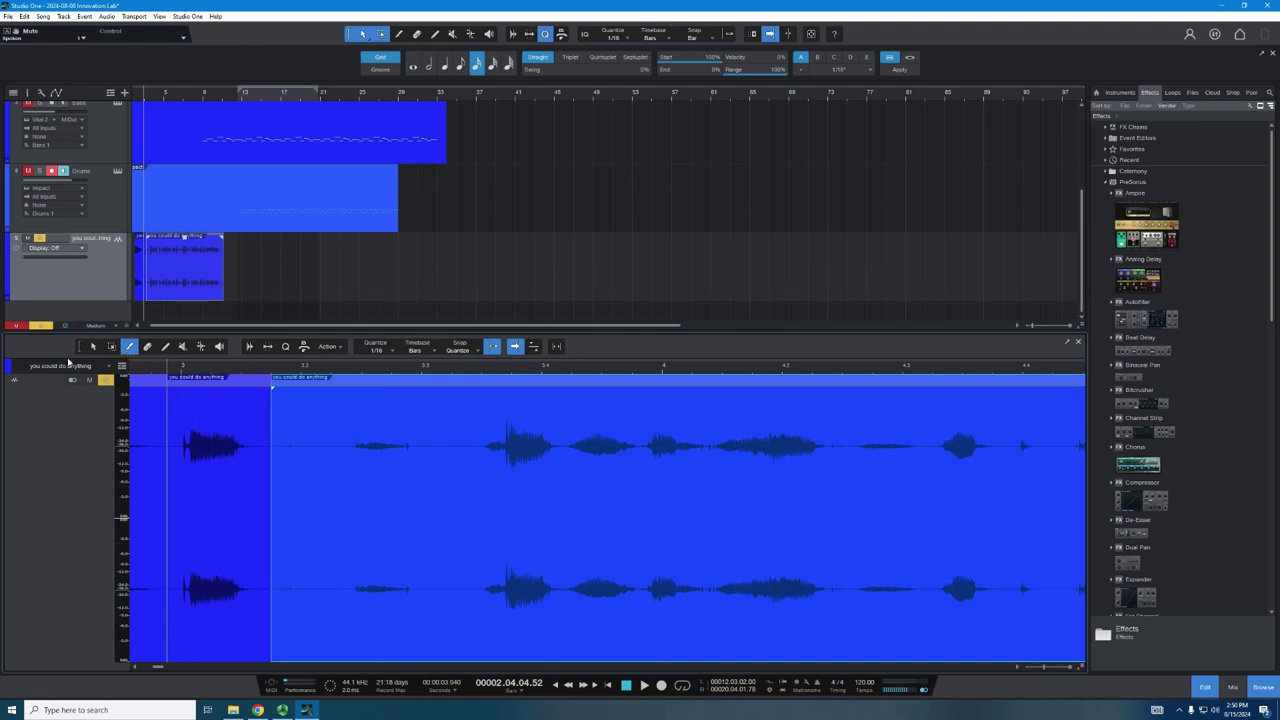
left_click(94, 348)
left_click(237, 537)
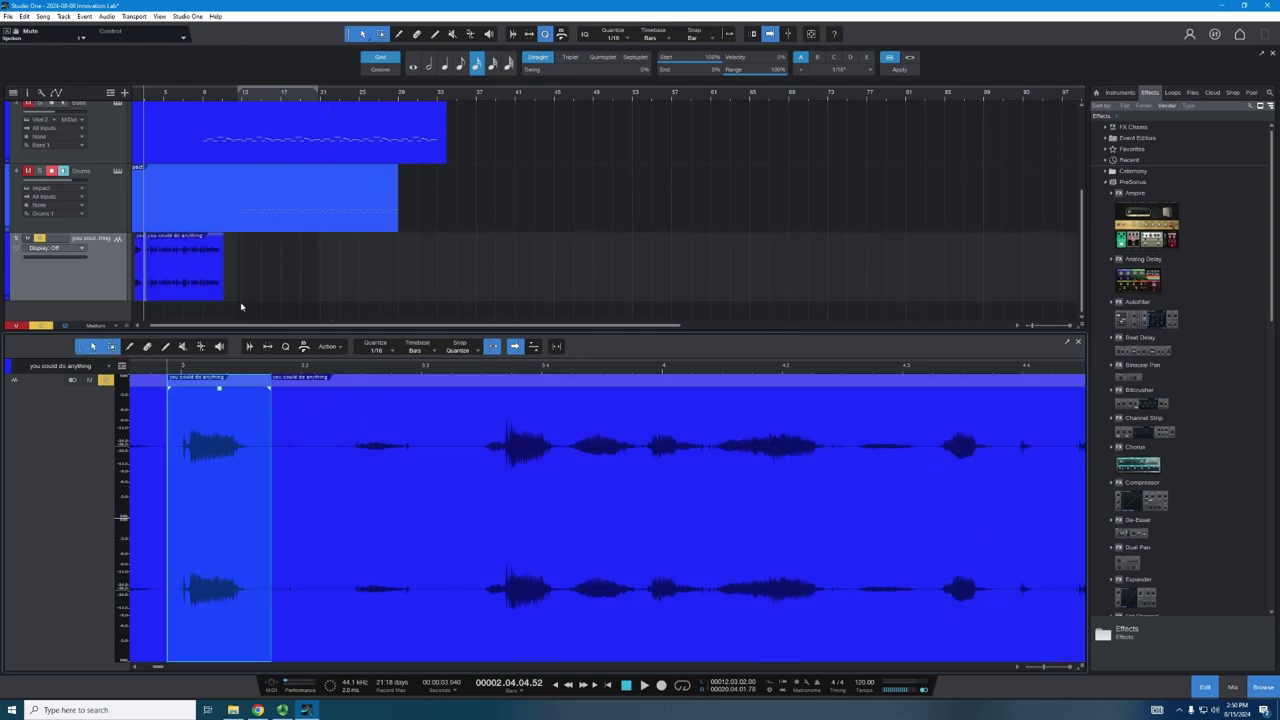
right_click(95, 325)
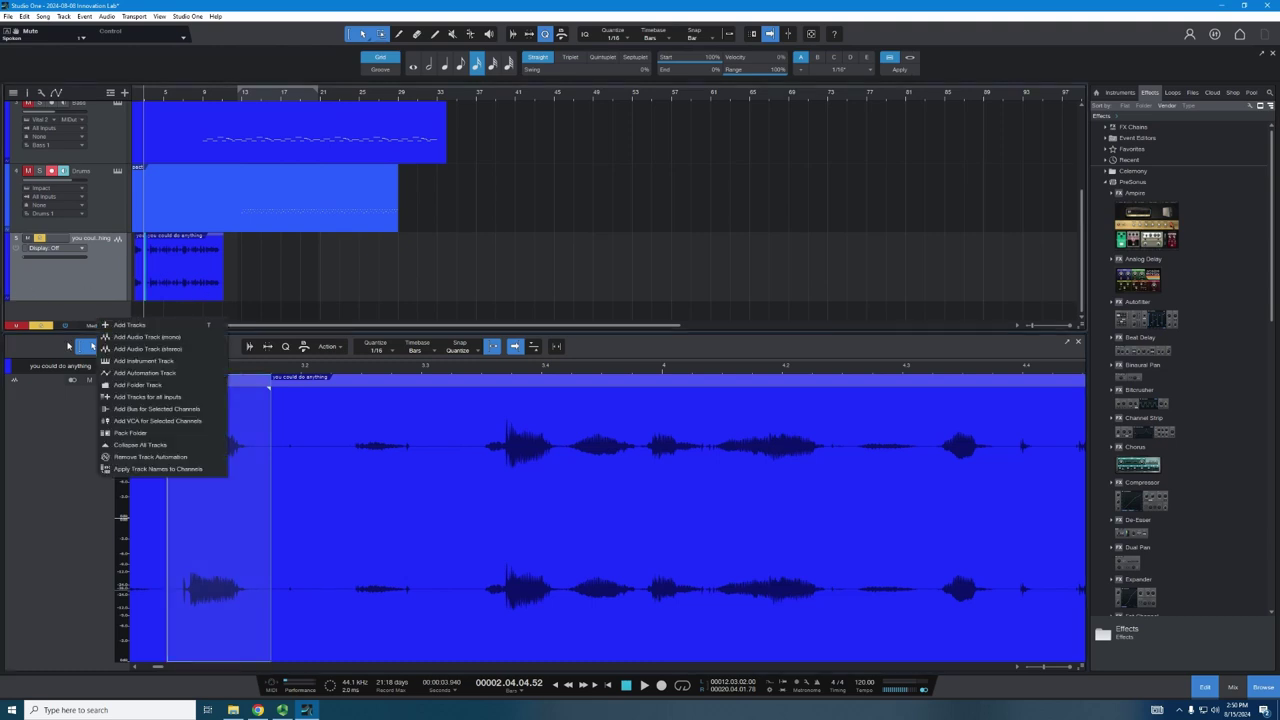
Add a new audio track, Track 6, and move the first-word clip onto it
left_click(168, 337)
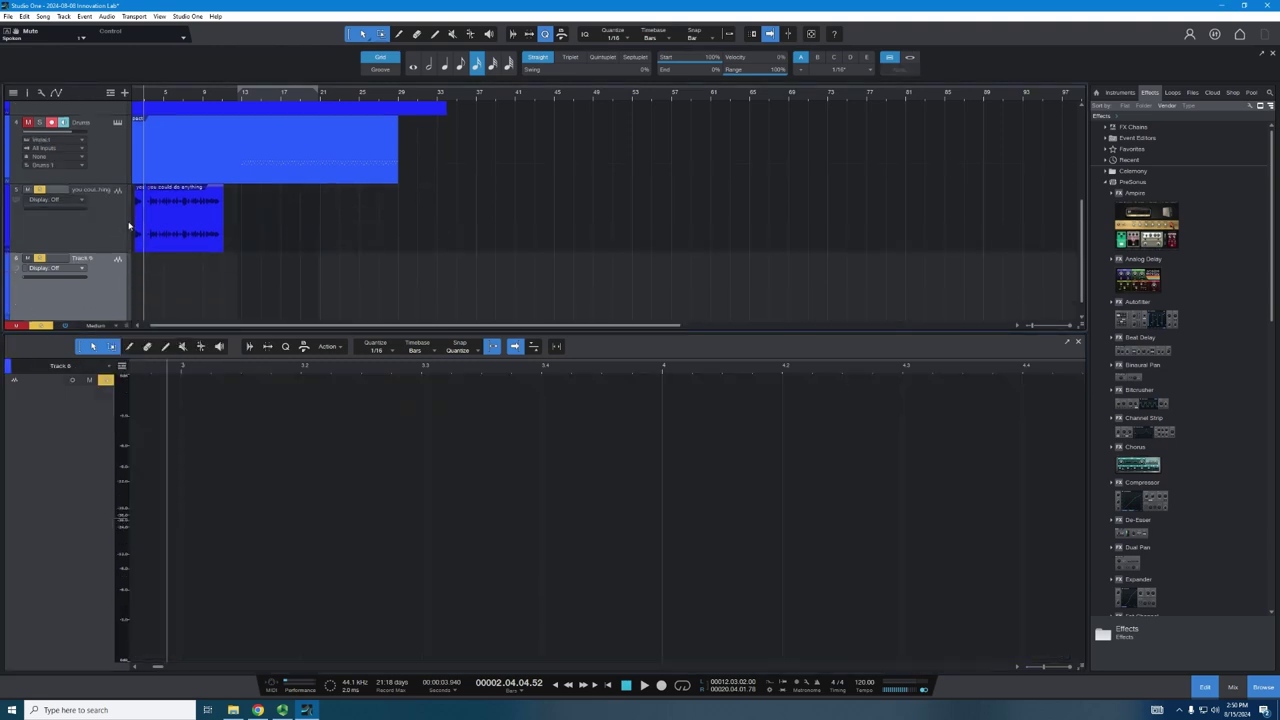
left_click(170, 236)
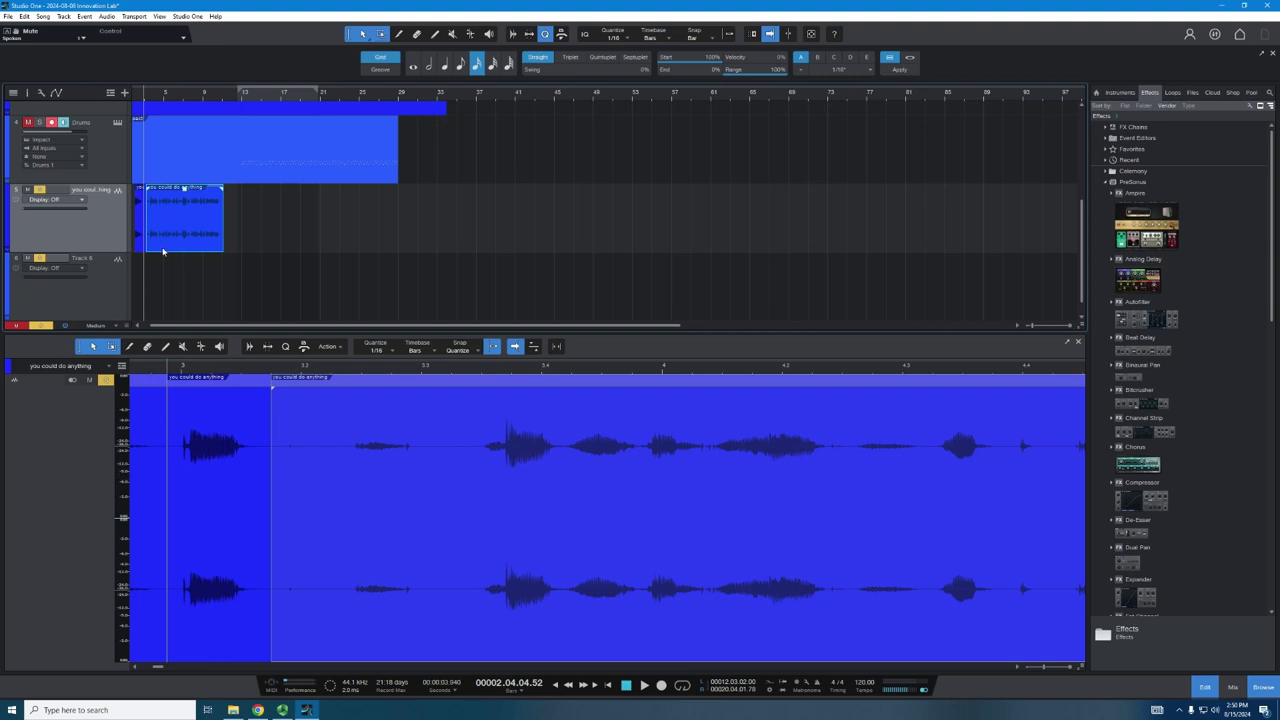
scroll(204, 250, "down", 2)
scroll(780, 250, "up", 1)
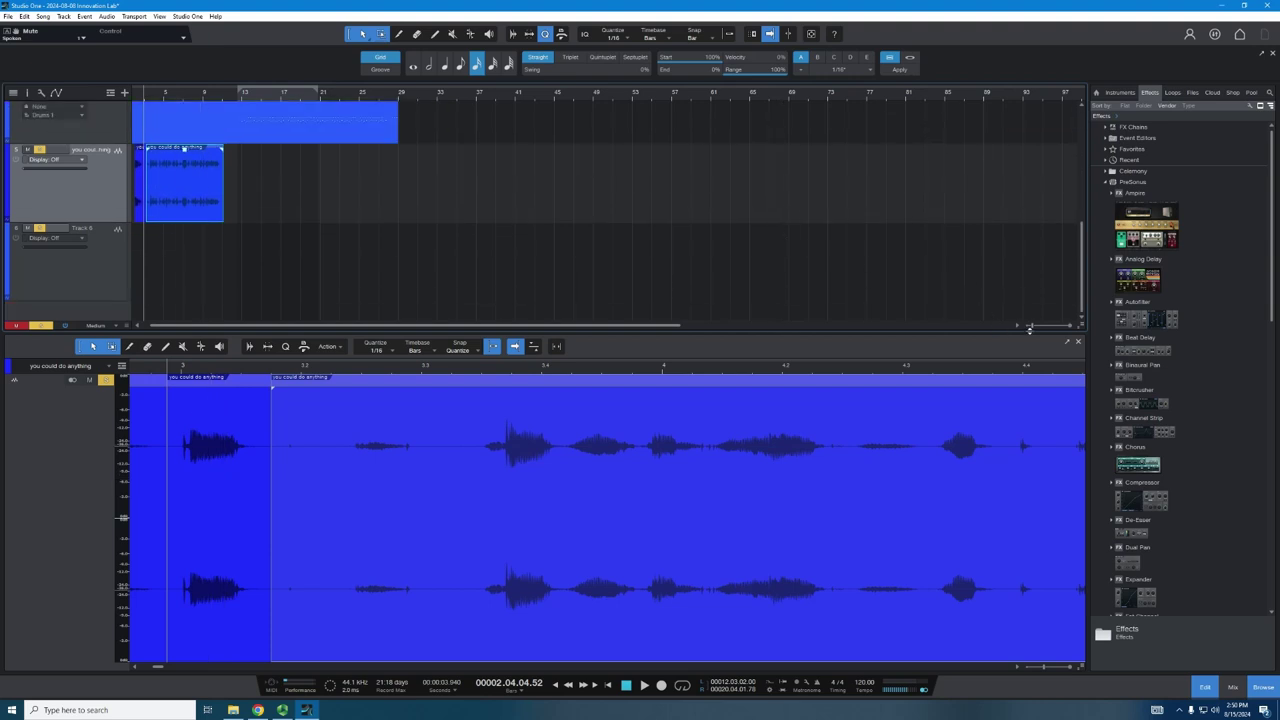
key("z")
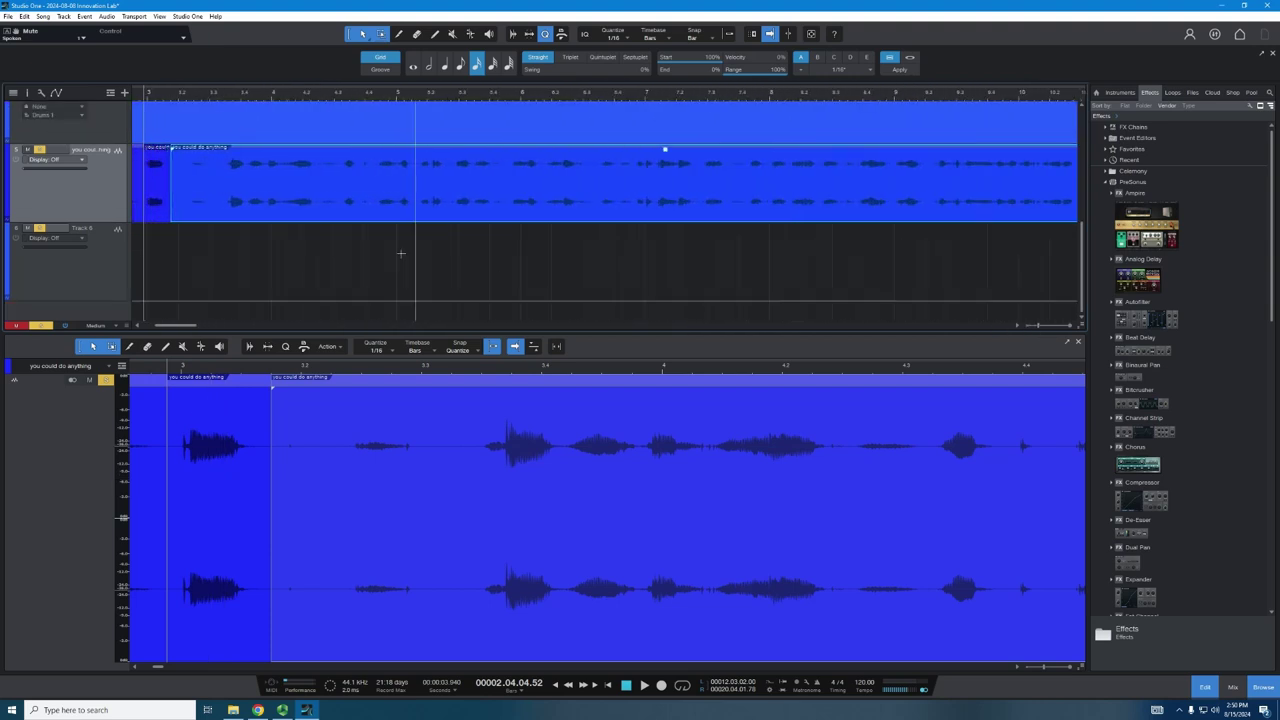
left_click_drag(157, 200, 158, 266)
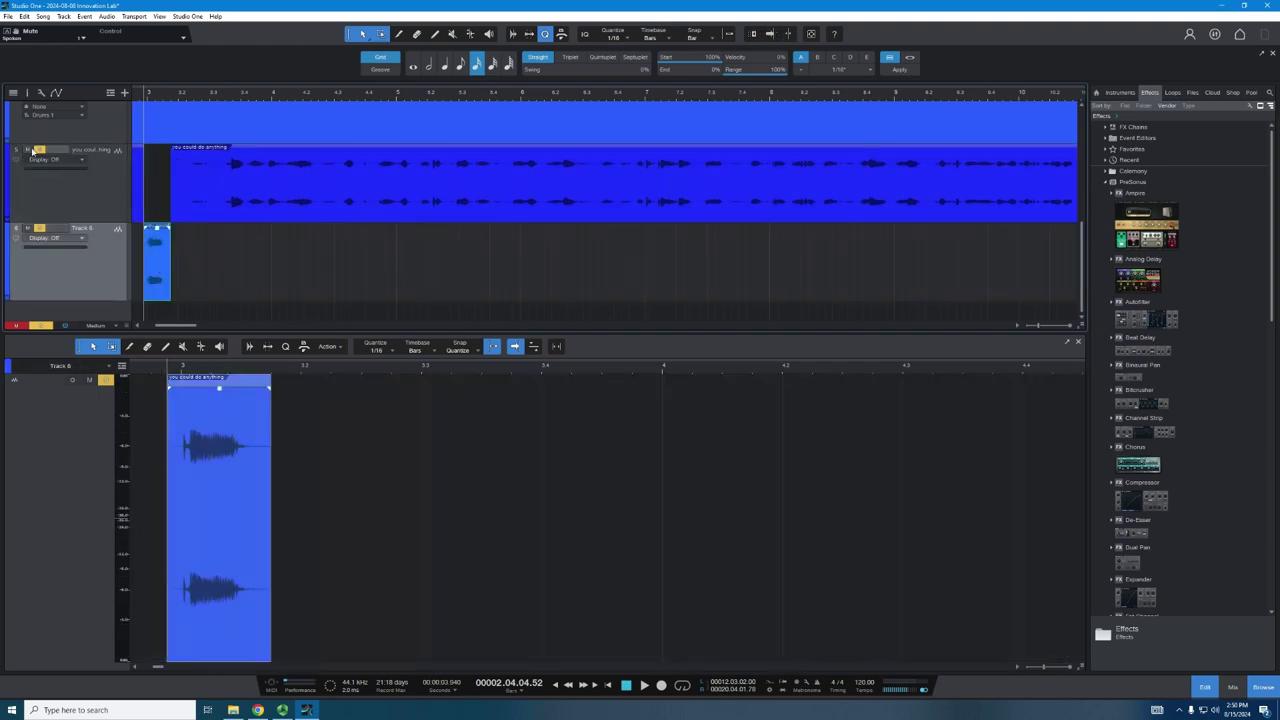
Mute the original vocal track and play back to hear the separated word
left_click(28, 149)
key("space")
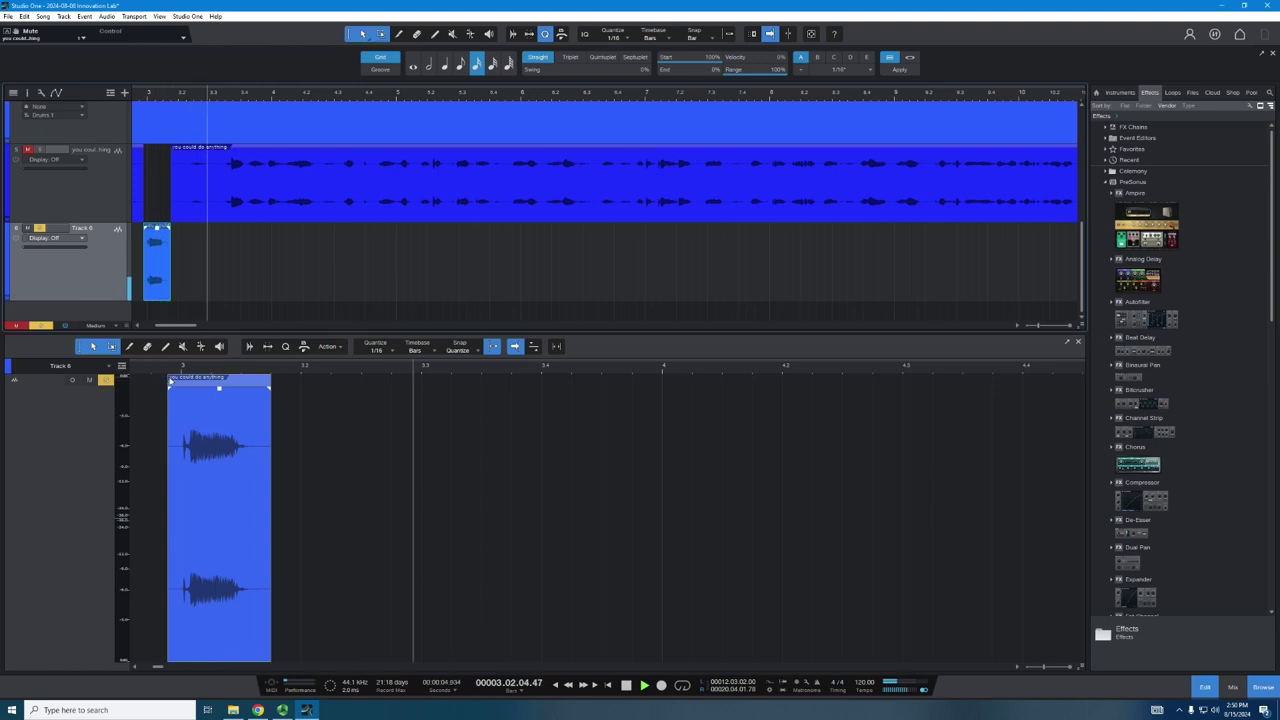
key("space")
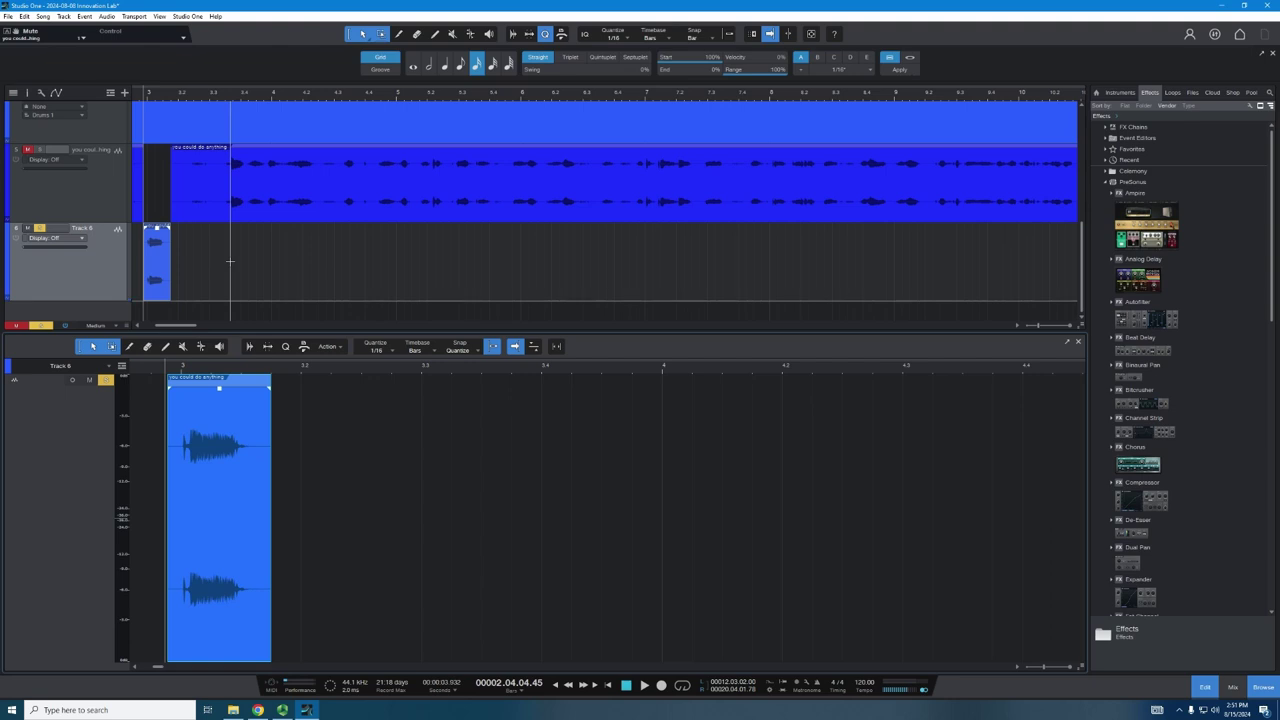
Add a fade-in of about 18.7 ms and a fade-out of about 68.5 ms to the word clip
left_click_drag(172, 390, 183, 393)
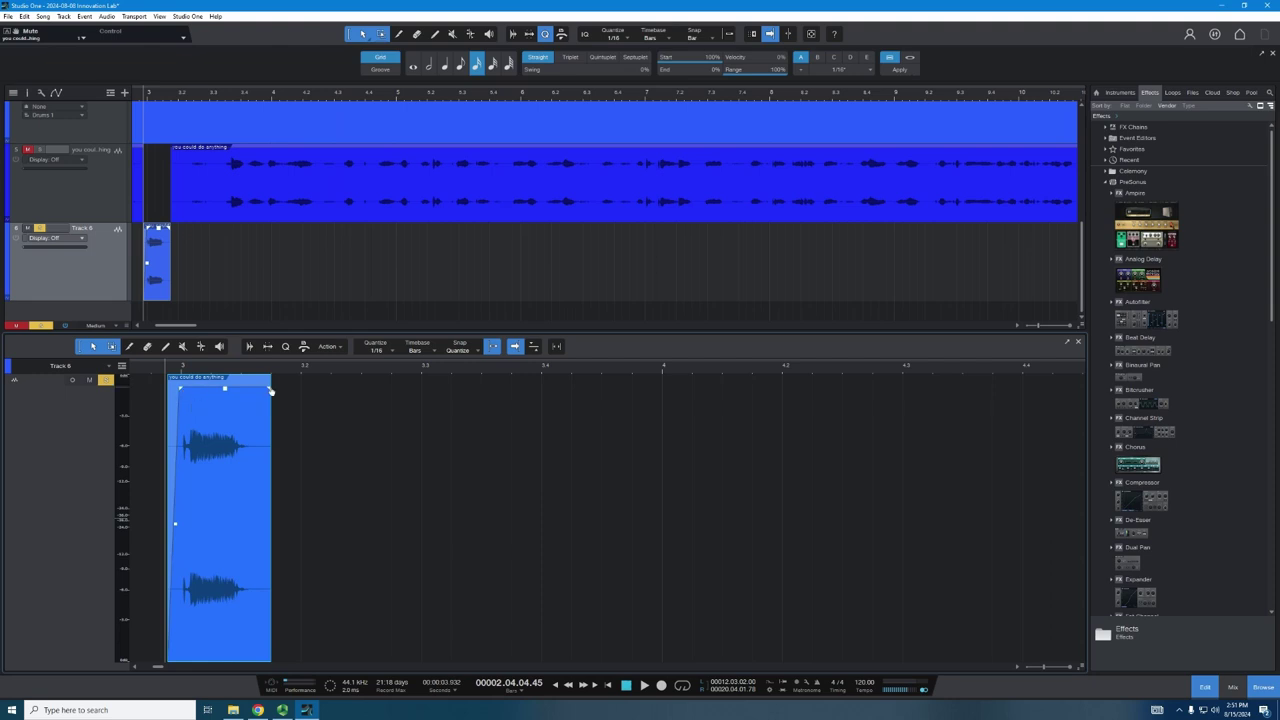
left_click_drag(268, 387, 255, 394)
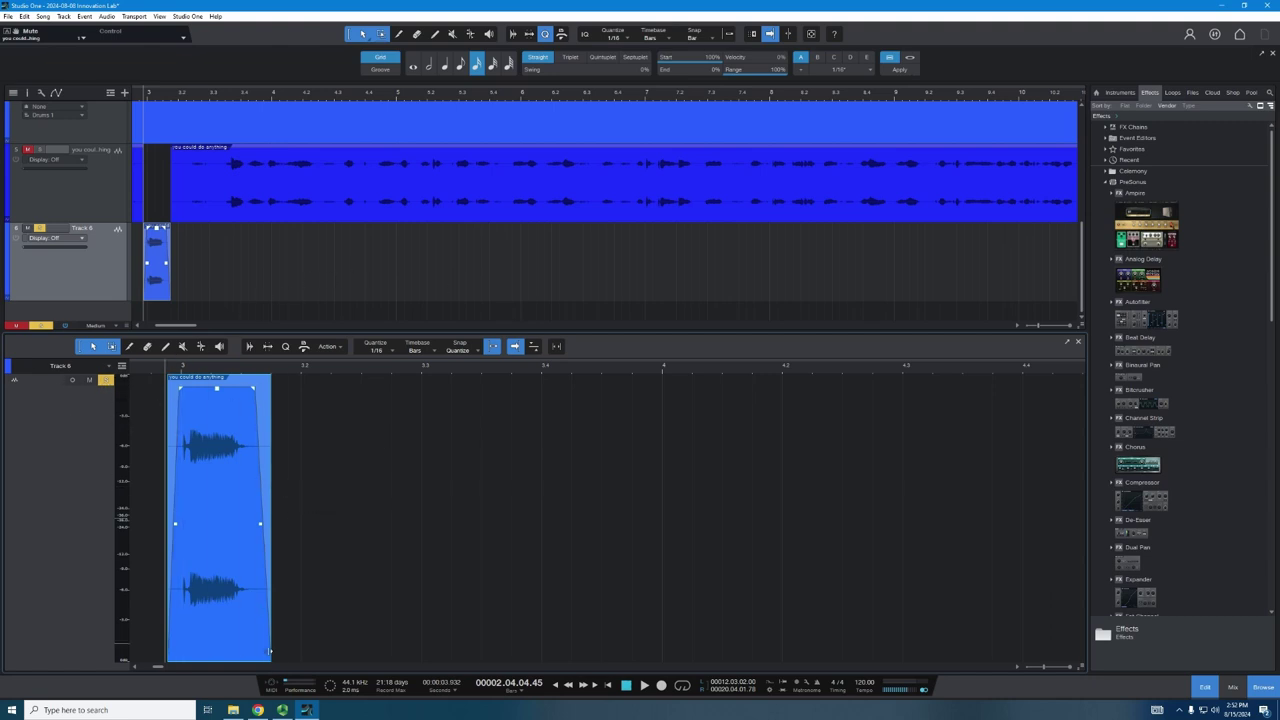
Deselect the word clip and play the song briefly from bar 8.4
left_click(300, 560)
scroll(277, 200, "up", 5)
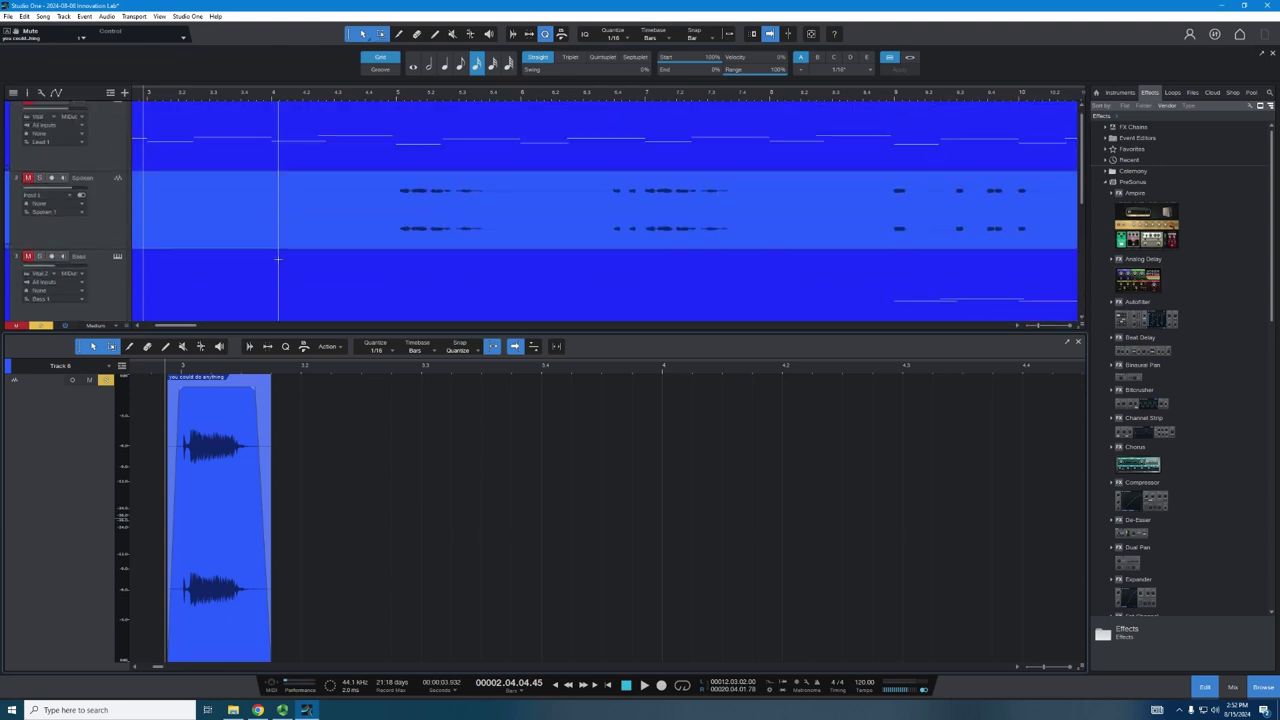
left_click(890, 96)
key("space")
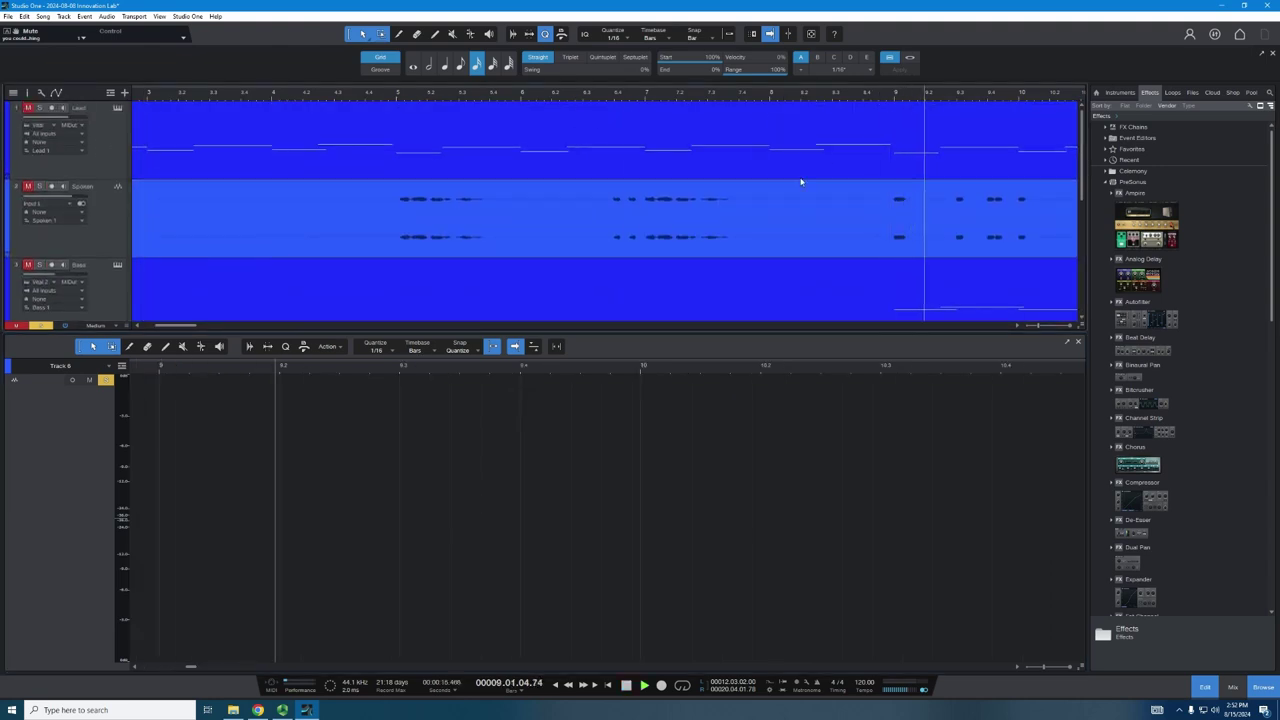
key("space")
Show the Spoken track in the editor and step the playback position through bars 9, 9.3, 9.4 to 9.4.2
left_click(117, 229)
key("space")
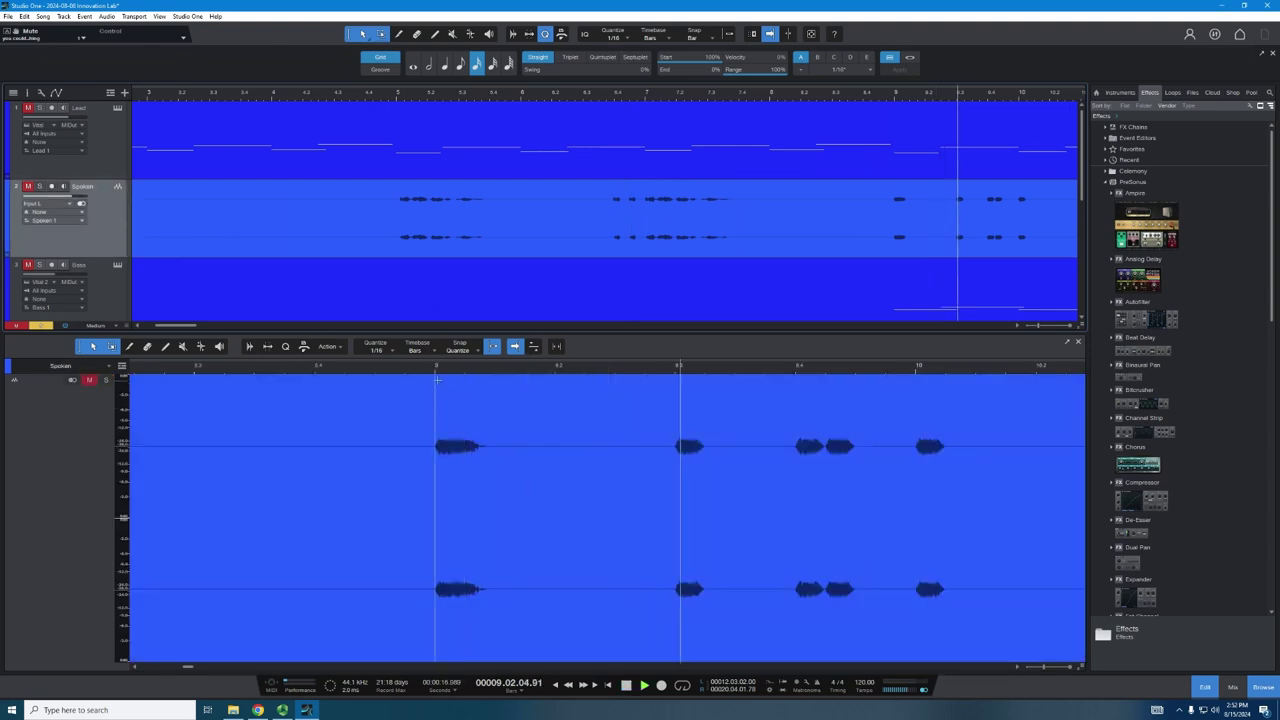
left_click(434, 372)
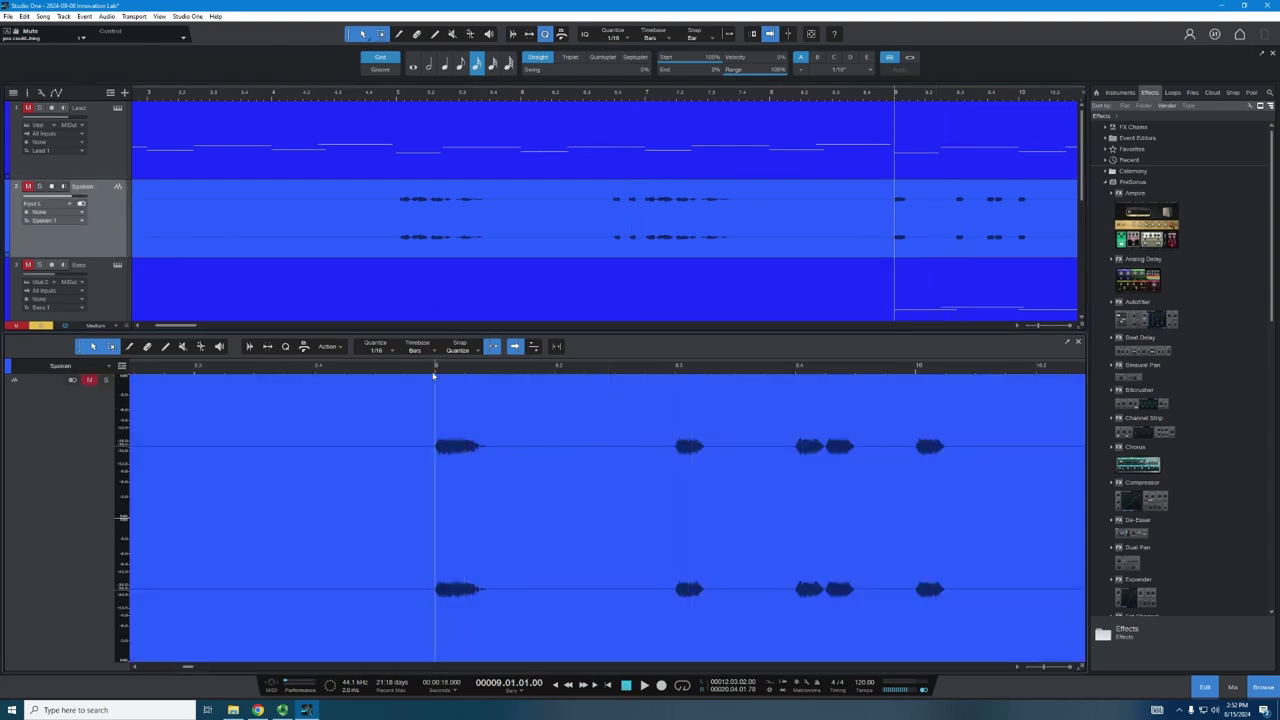
left_click(676, 375)
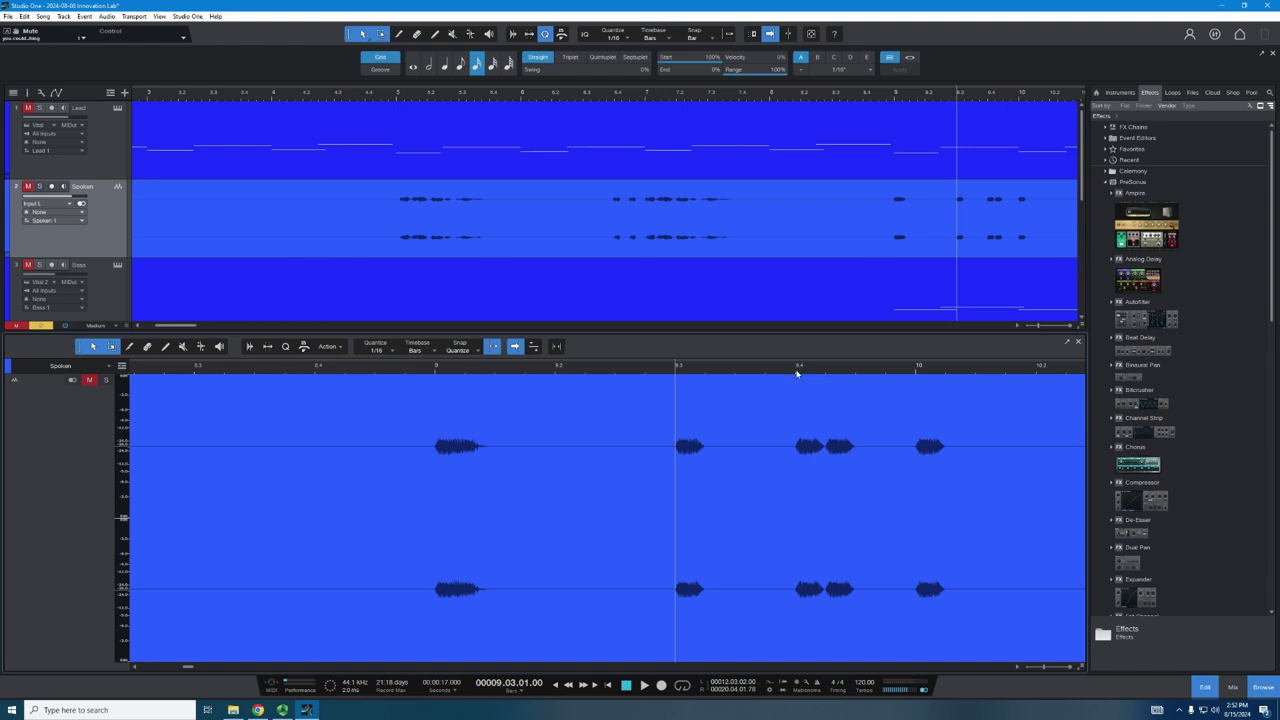
left_click(797, 373)
left_click(825, 373)
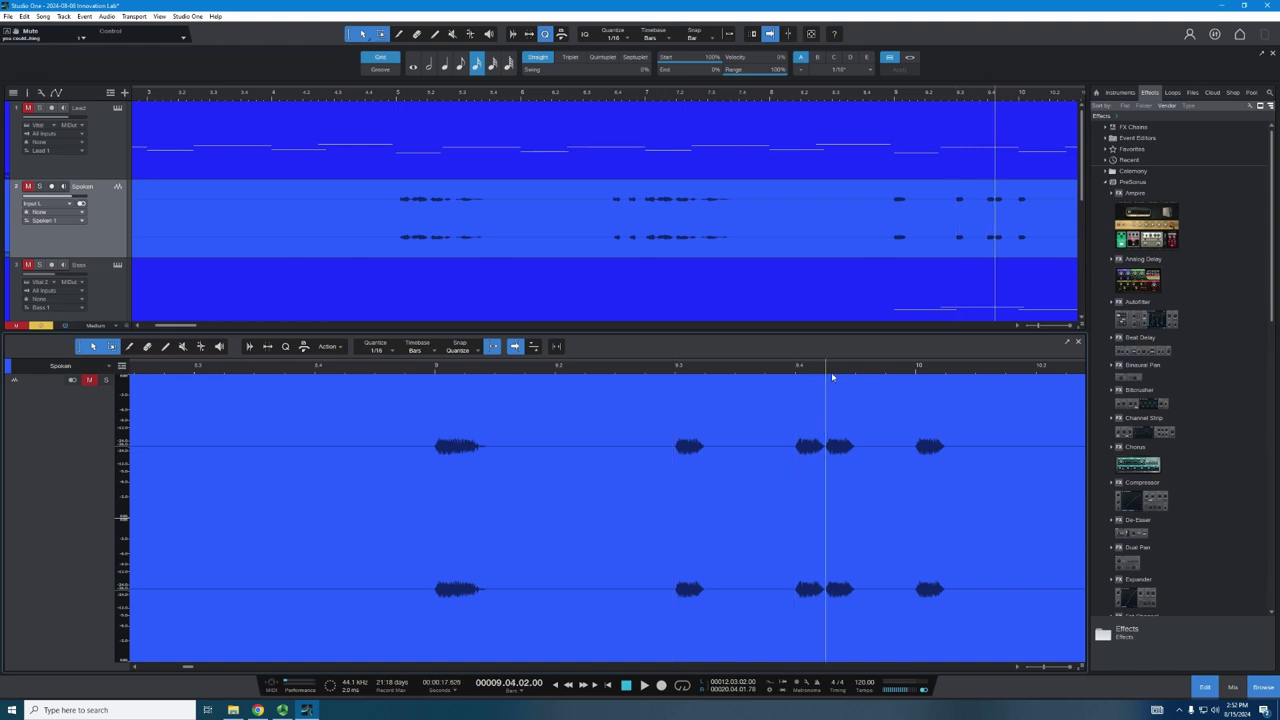
scroll(457, 181, "down", 3)
scroll(460, 200, "down", 3)
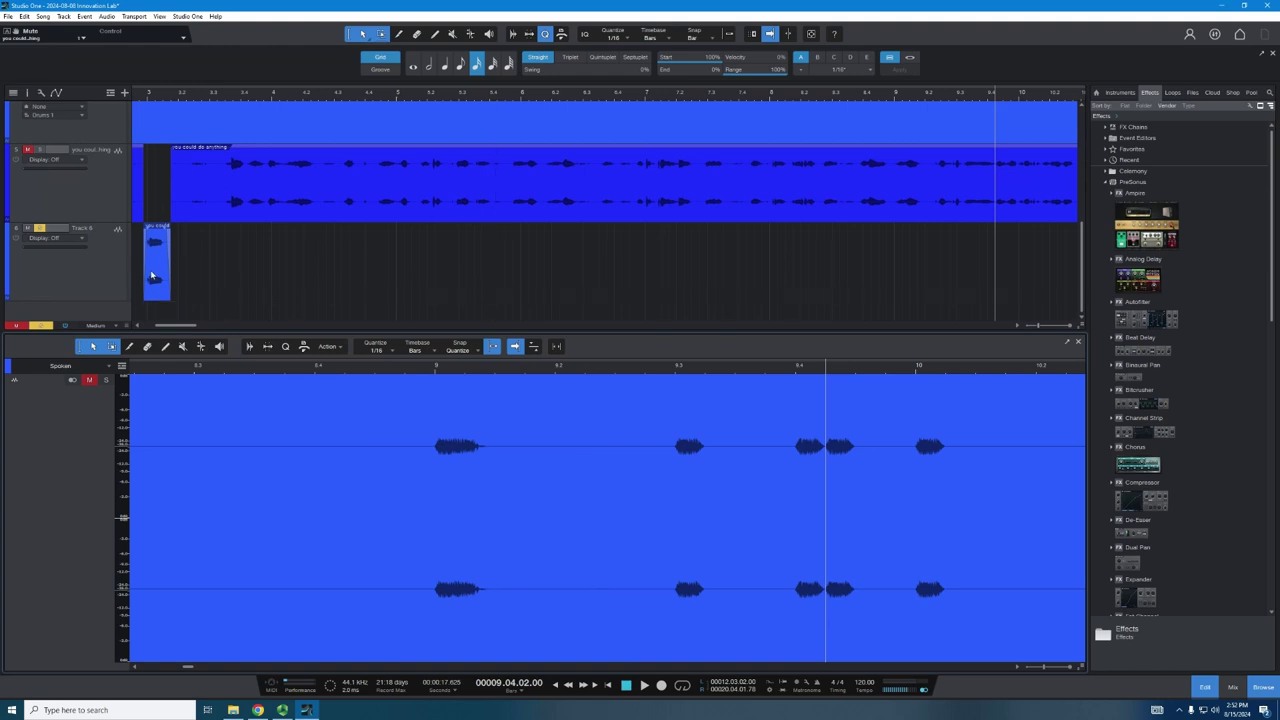
Shorten the Track 6 word clip's end and adjust its fade-in and fade-out, undoing a bad resize
left_click(152, 274)
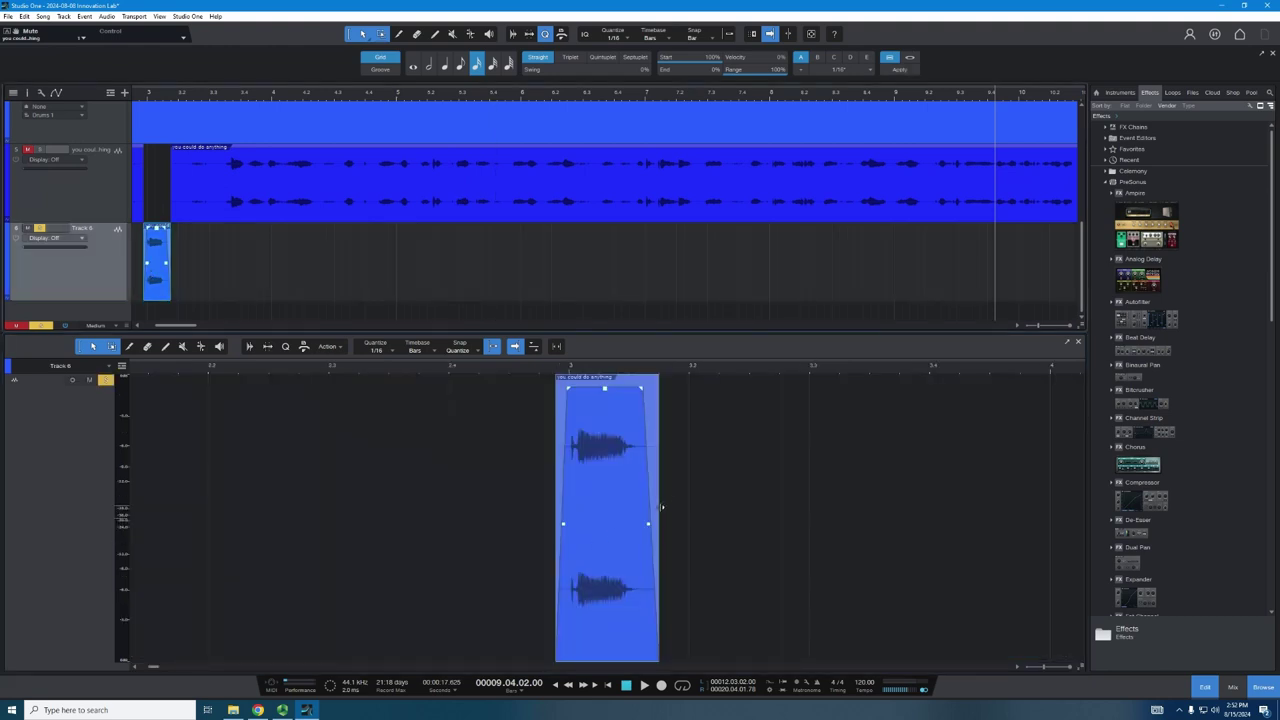
left_click_drag(662, 505, 629, 508)
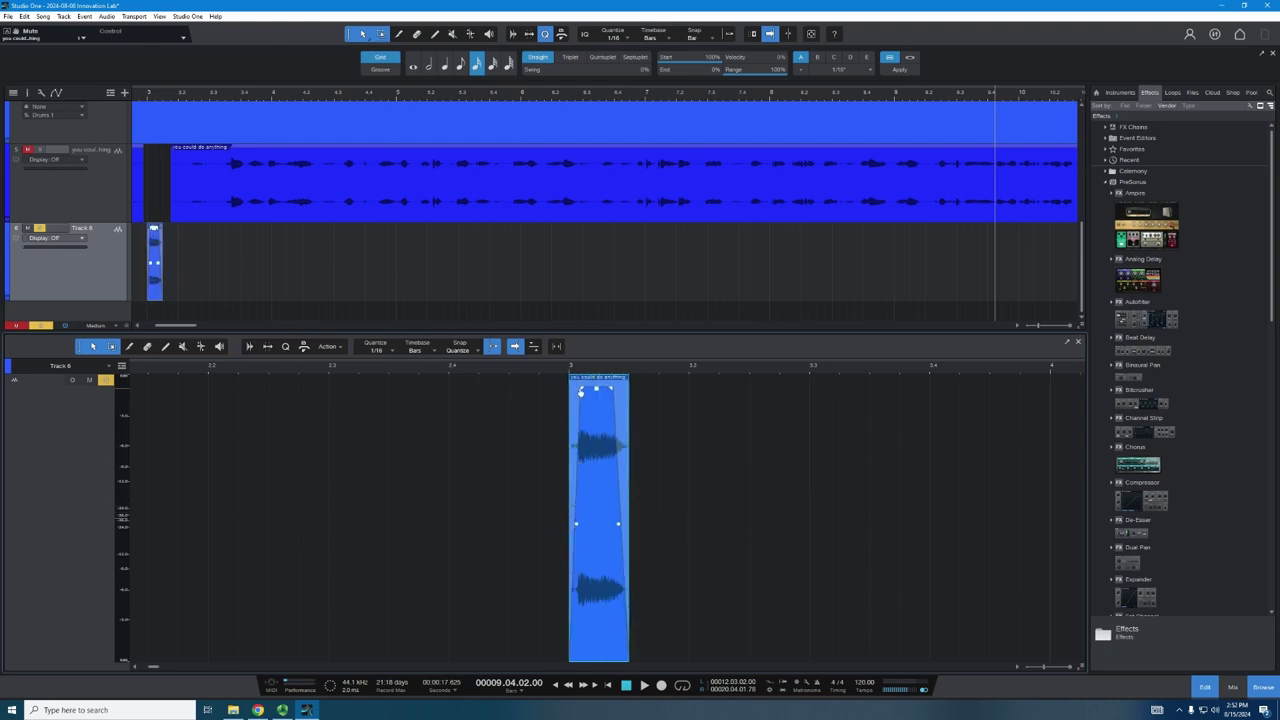
left_click_drag(580, 392, 599, 440)
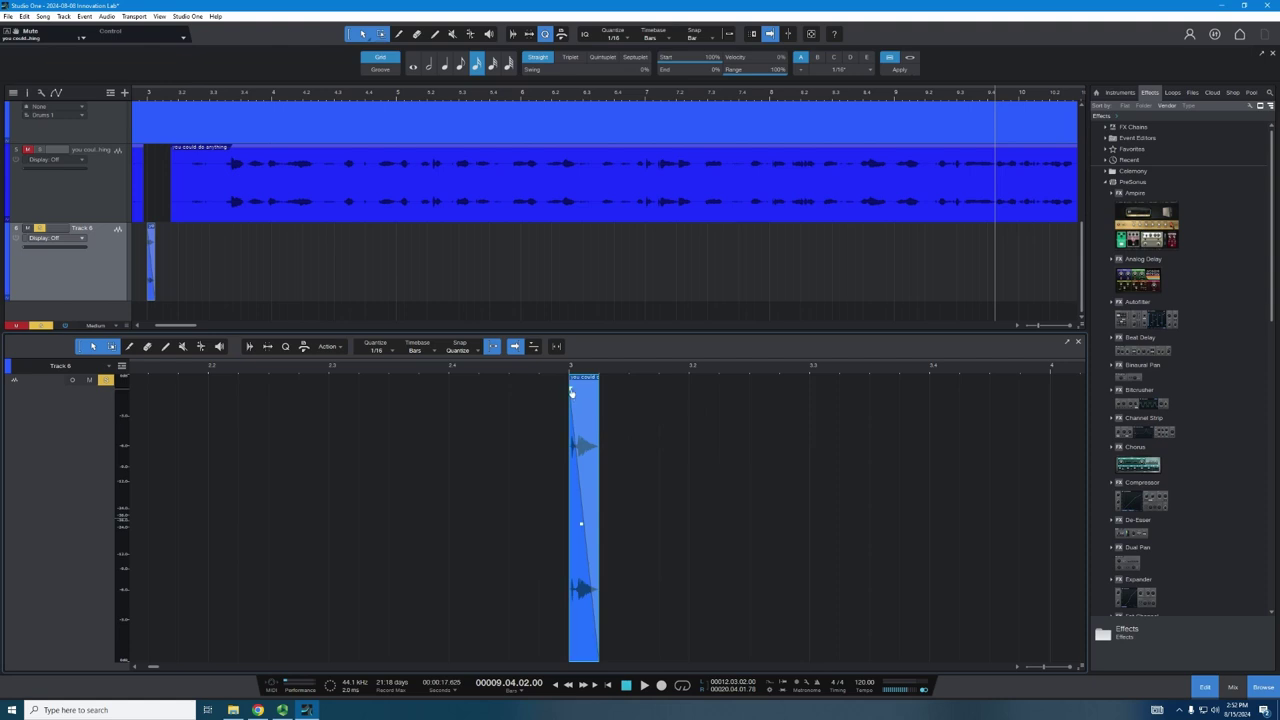
key("ctrl+z")
mouse_move(598, 391)
left_mouse_down()
mouse_move(626, 398)
mouse_move(611, 409)
mouse_move(573, 392)
left_mouse_up()
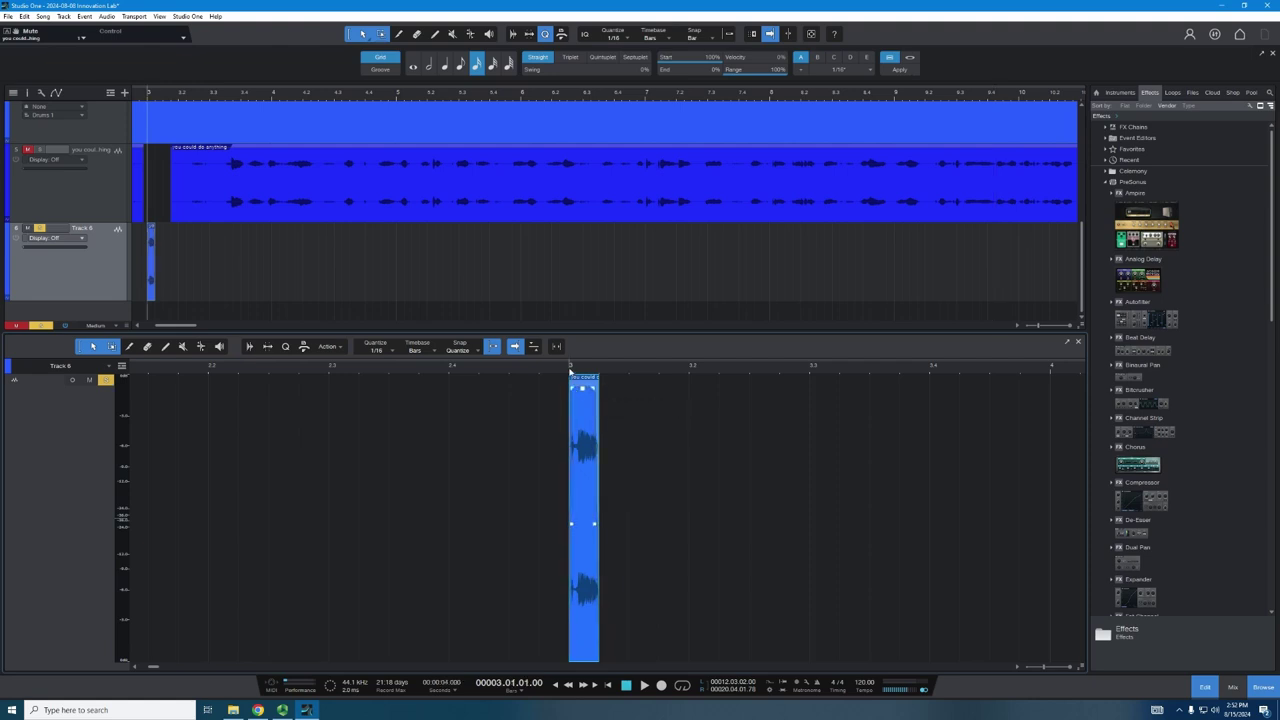
Extend the clip's end slightly past bar 3.1 and play from bar 3 to check
left_click(570, 372)
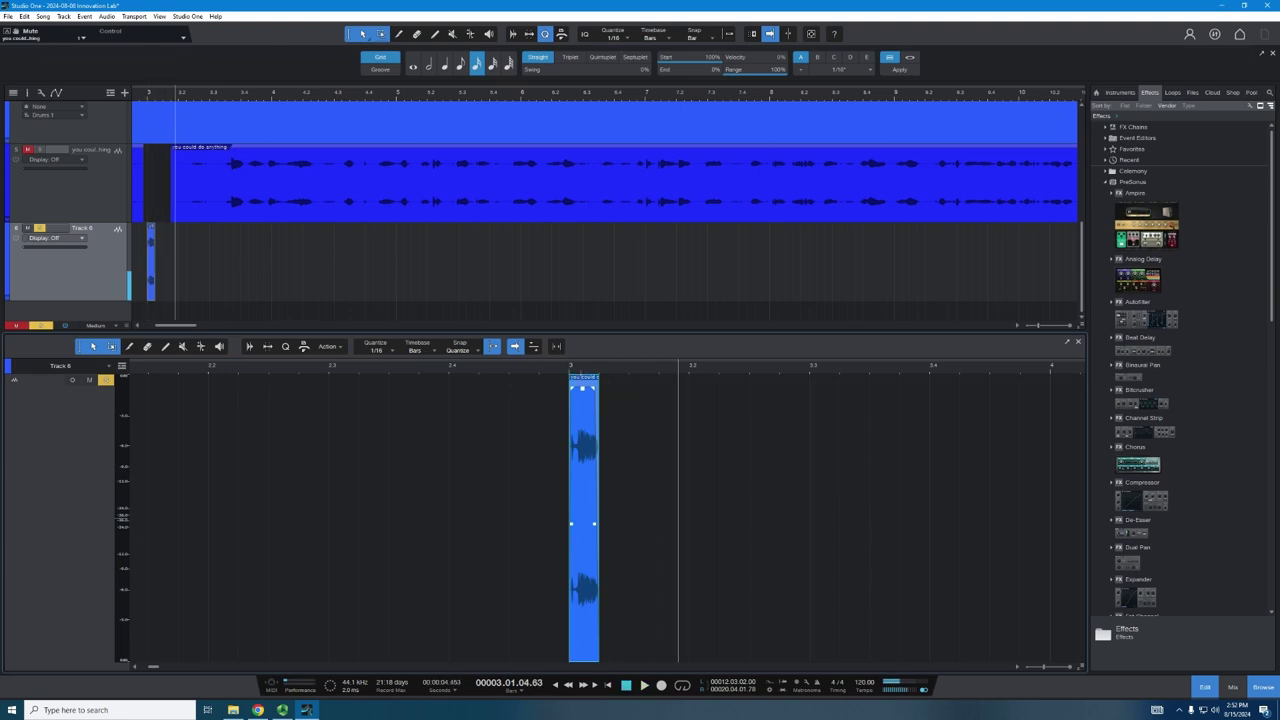
left_click_drag(601, 409, 615, 409)
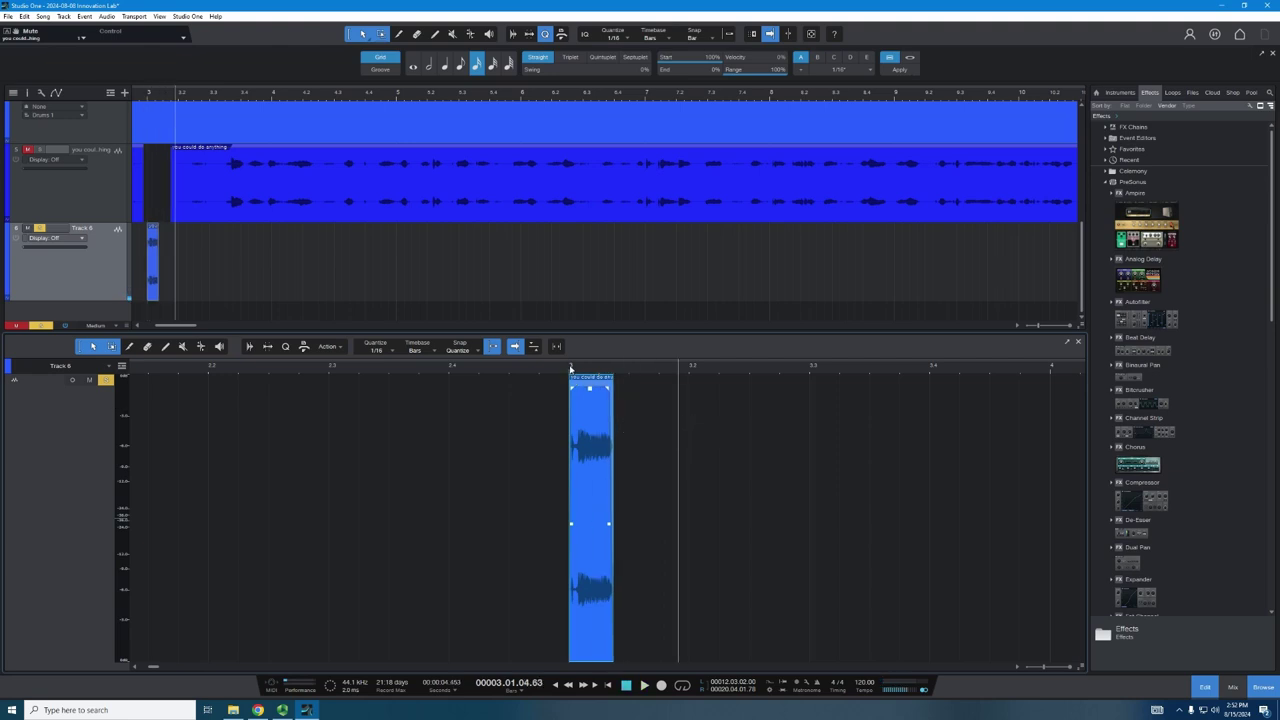
key("space")
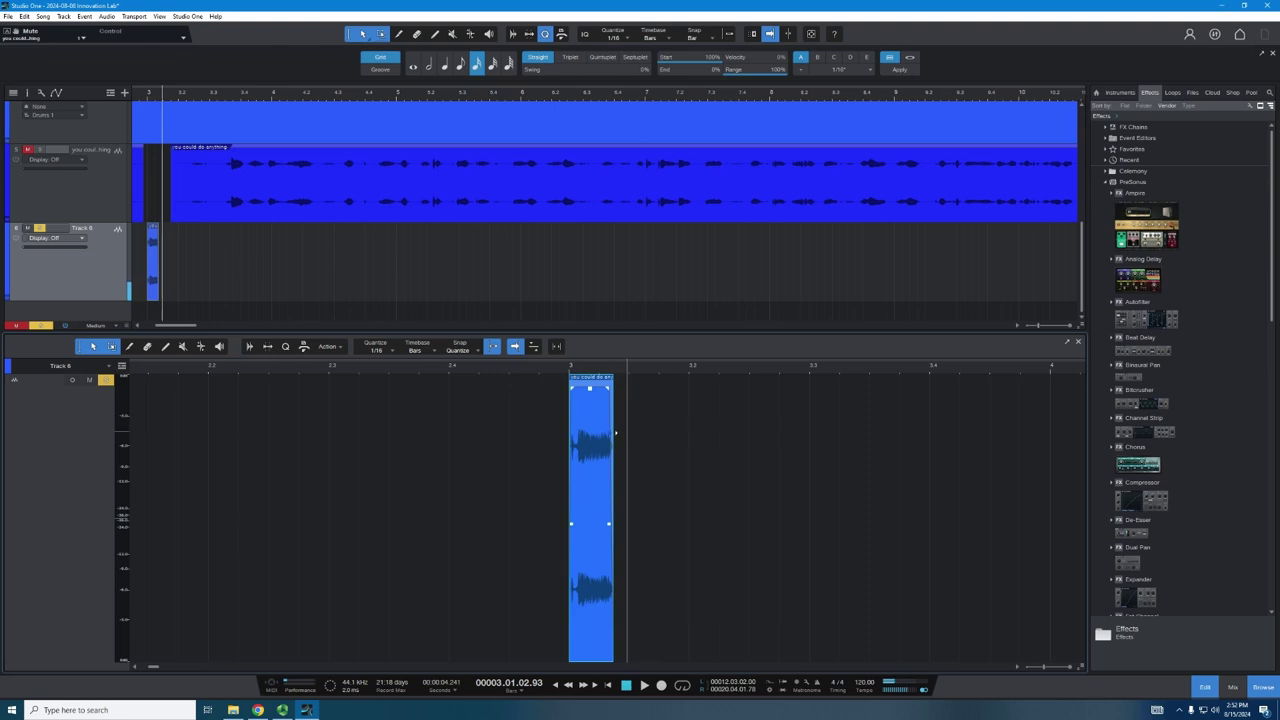
left_click(567, 298)
Audition the Spoken track from bar 6.4, then show Track 6 in the editor
scroll(615, 240, "up", 5)
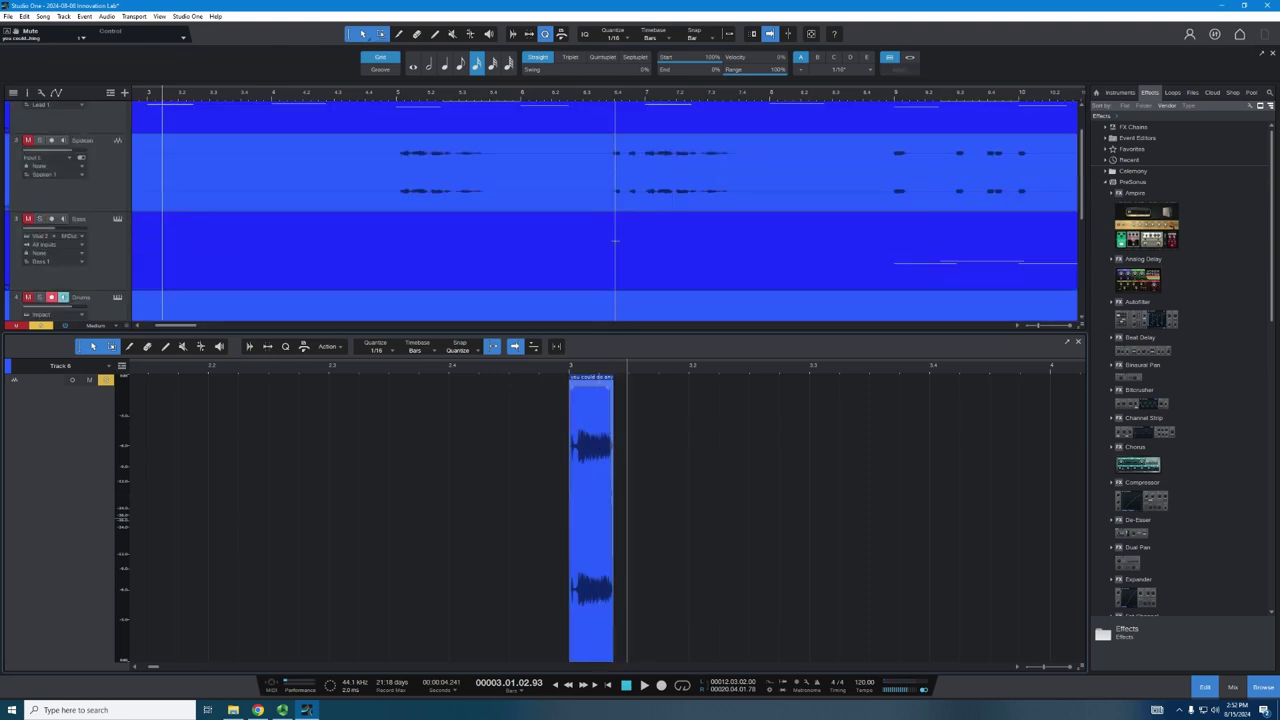
left_click(615, 100)
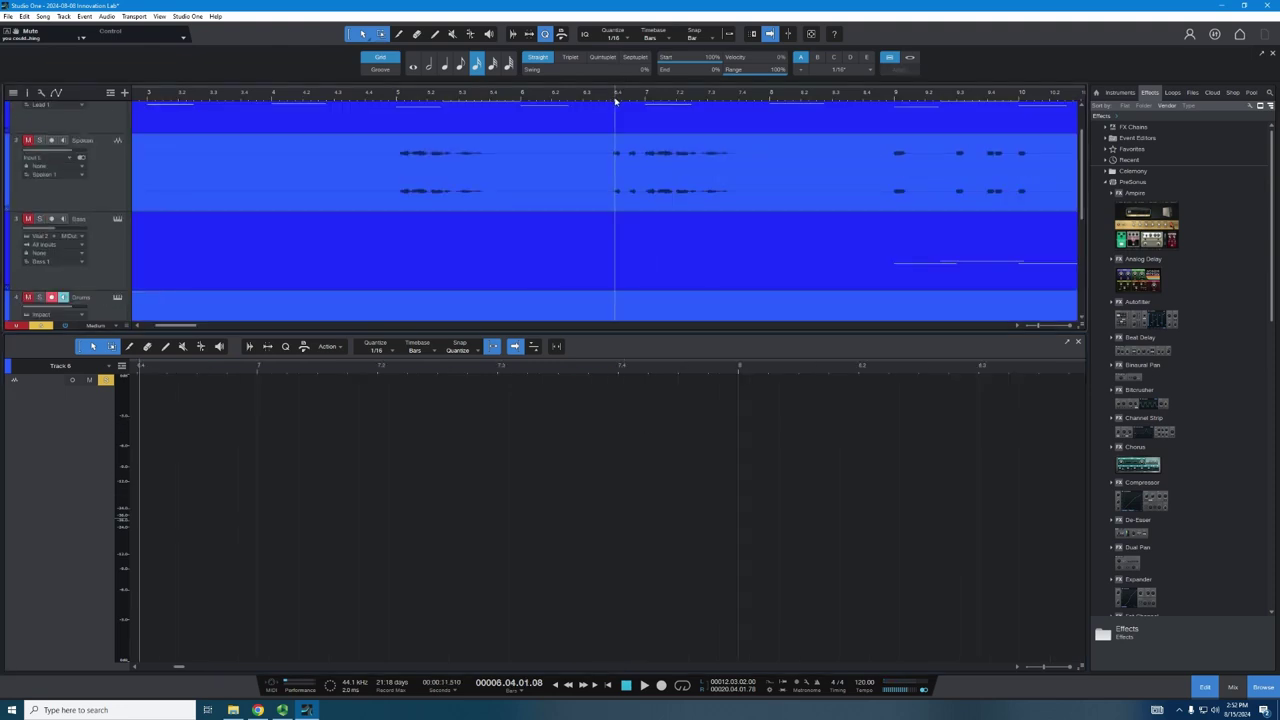
left_click(112, 202)
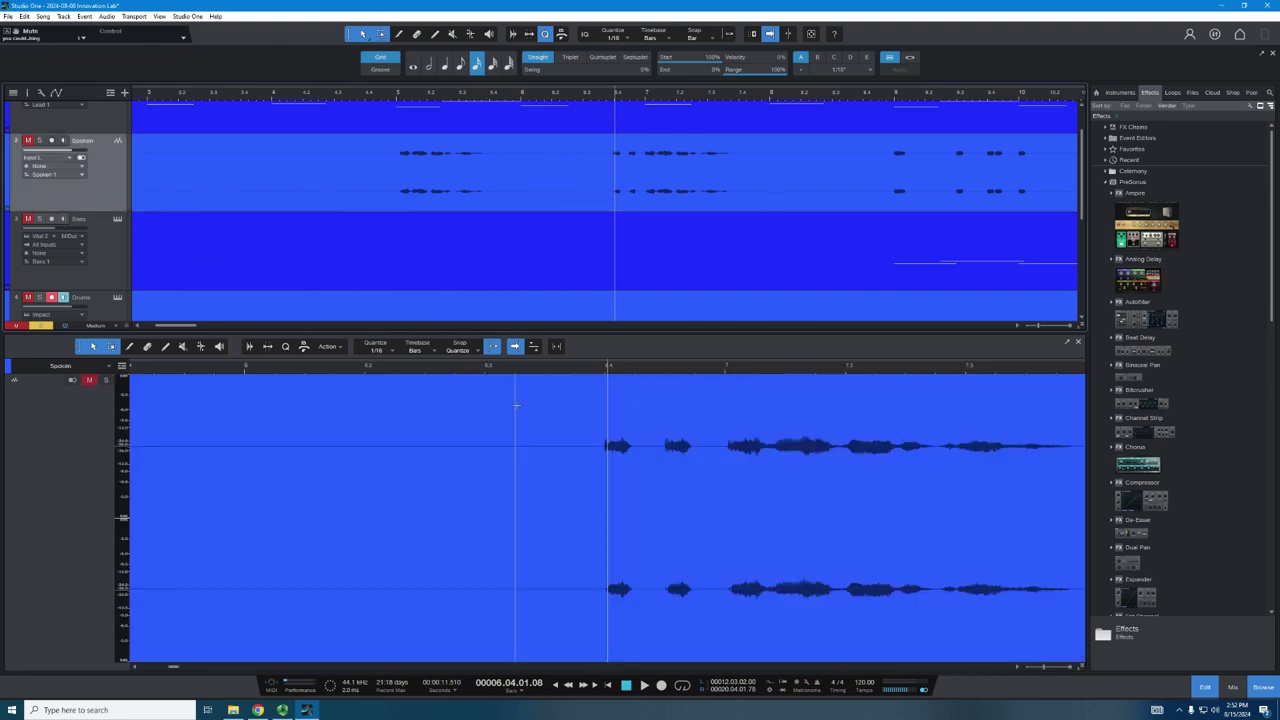
left_click(606, 370)
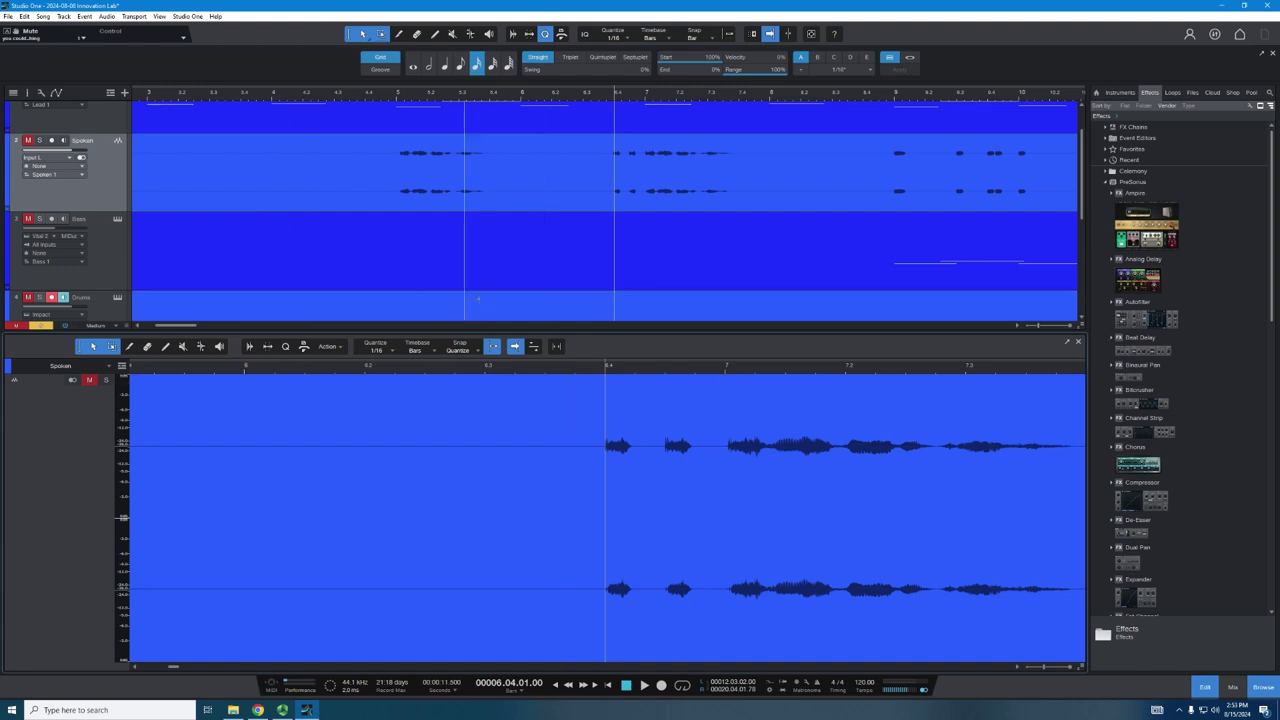
key("space")
key("space")
scroll(489, 289, "down", 5)
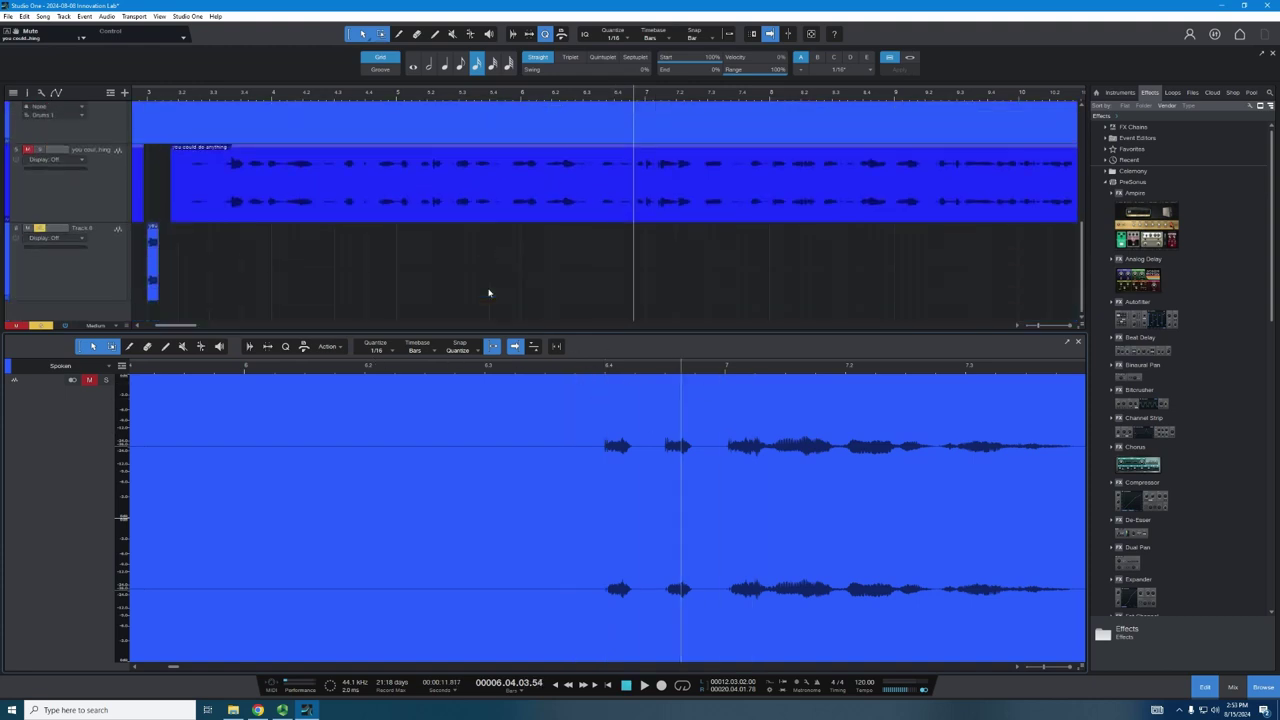
left_click(143, 271)
Turn off snapping and trim the word event's start and end tightly around the word
key("space")
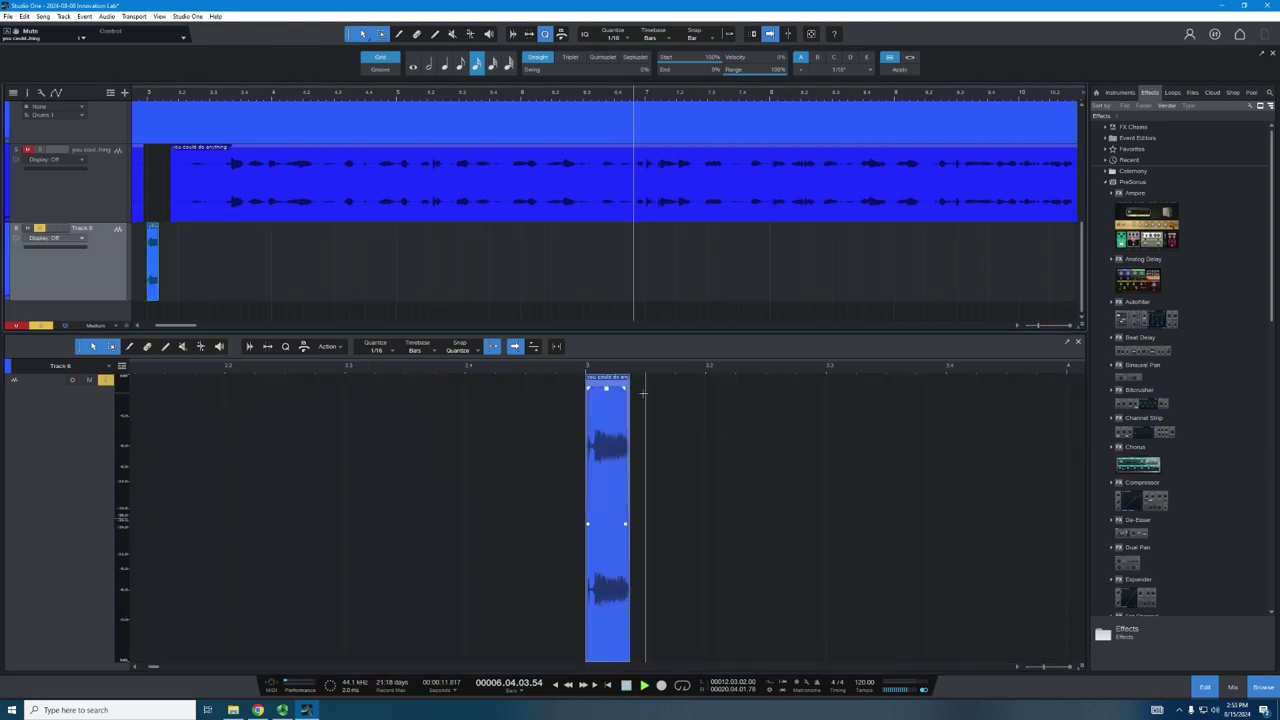
left_click(137, 668)
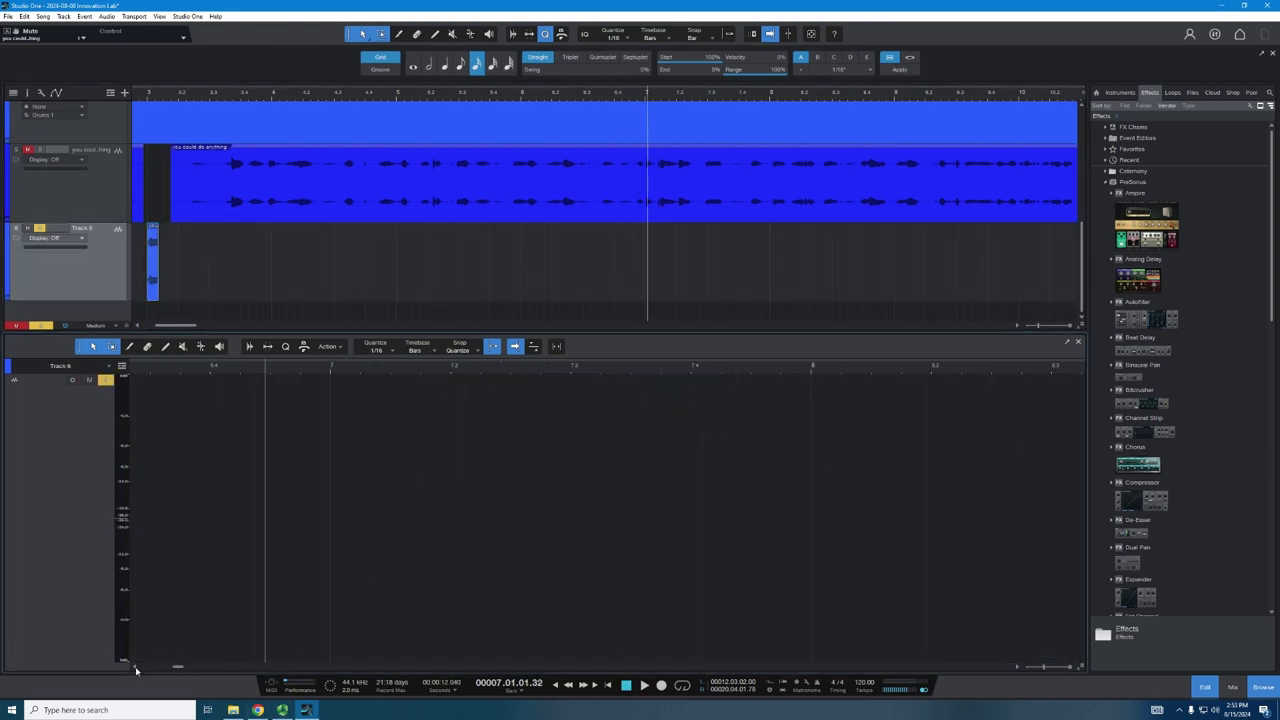
left_click(137, 668)
left_click(152, 270)
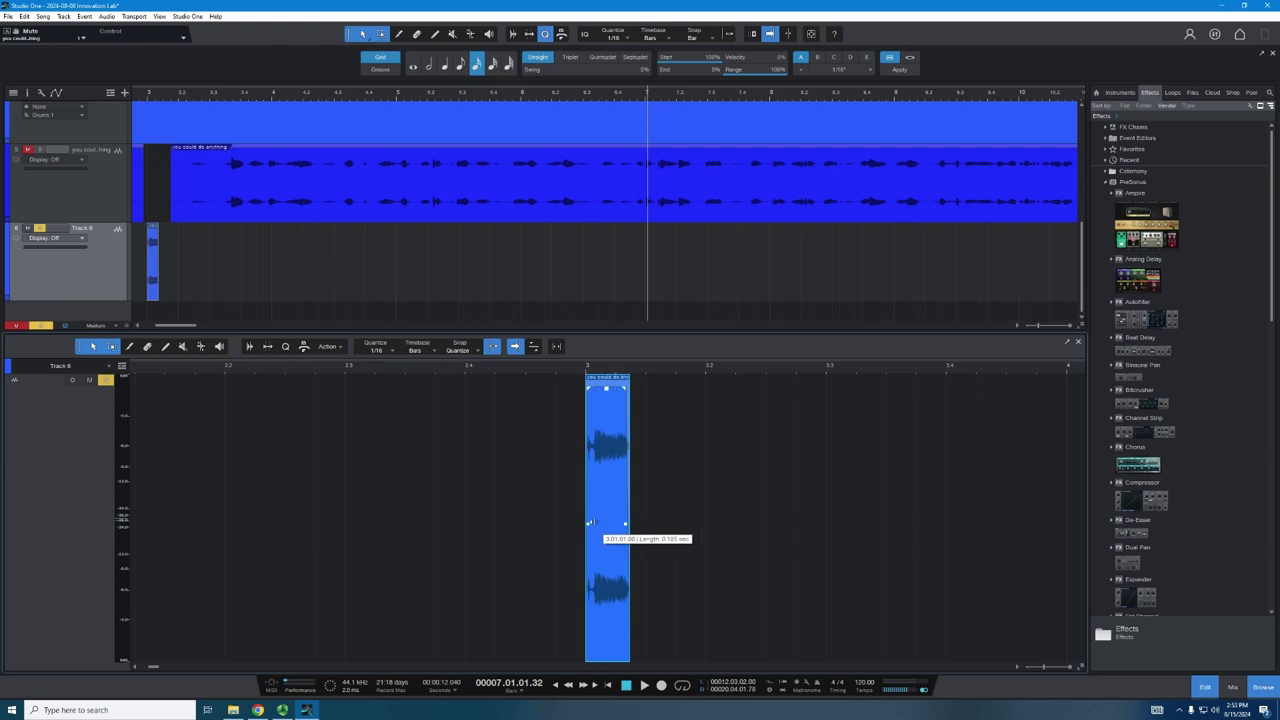
left_click(497, 350)
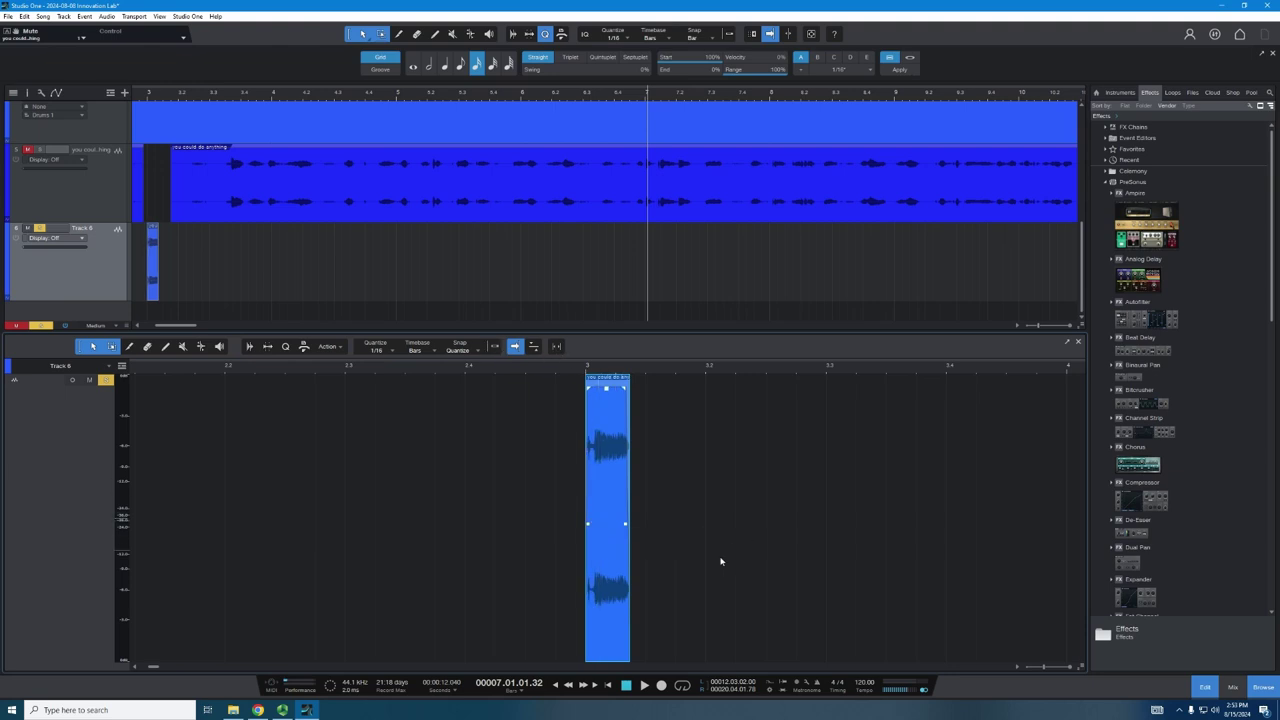
left_click_drag(586, 540, 592, 545)
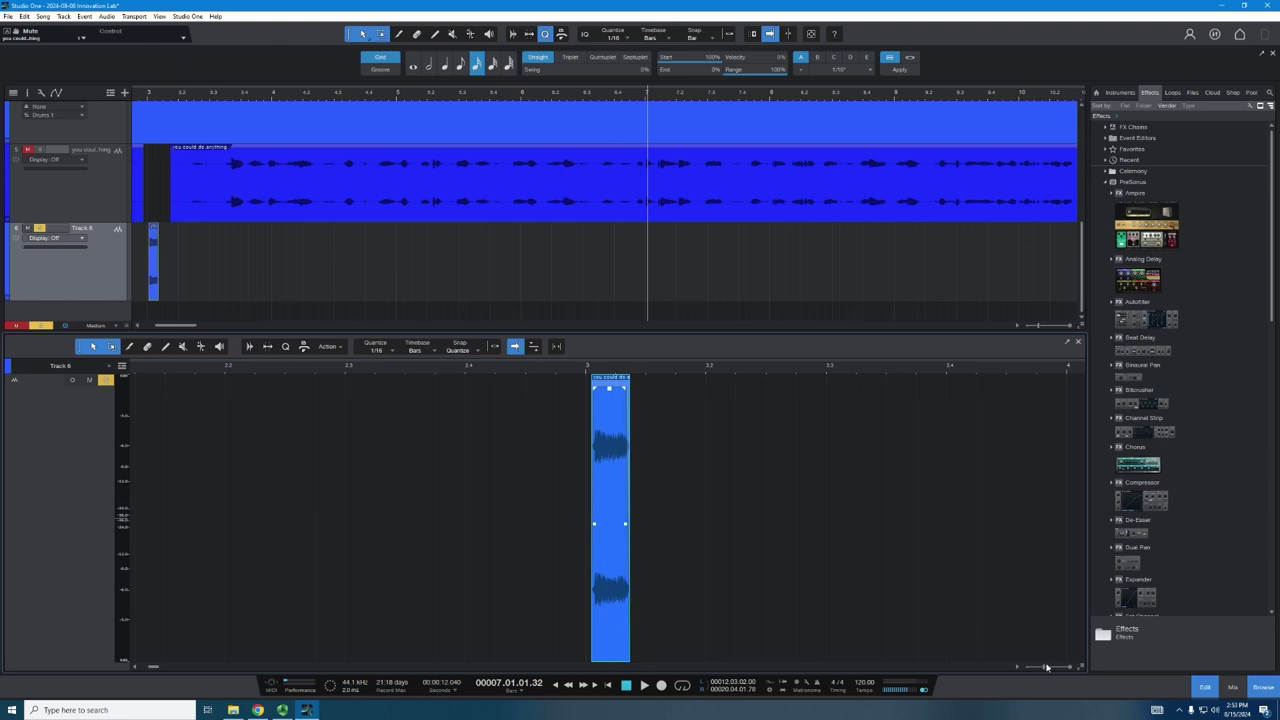
left_click_drag(1047, 667, 1049, 667)
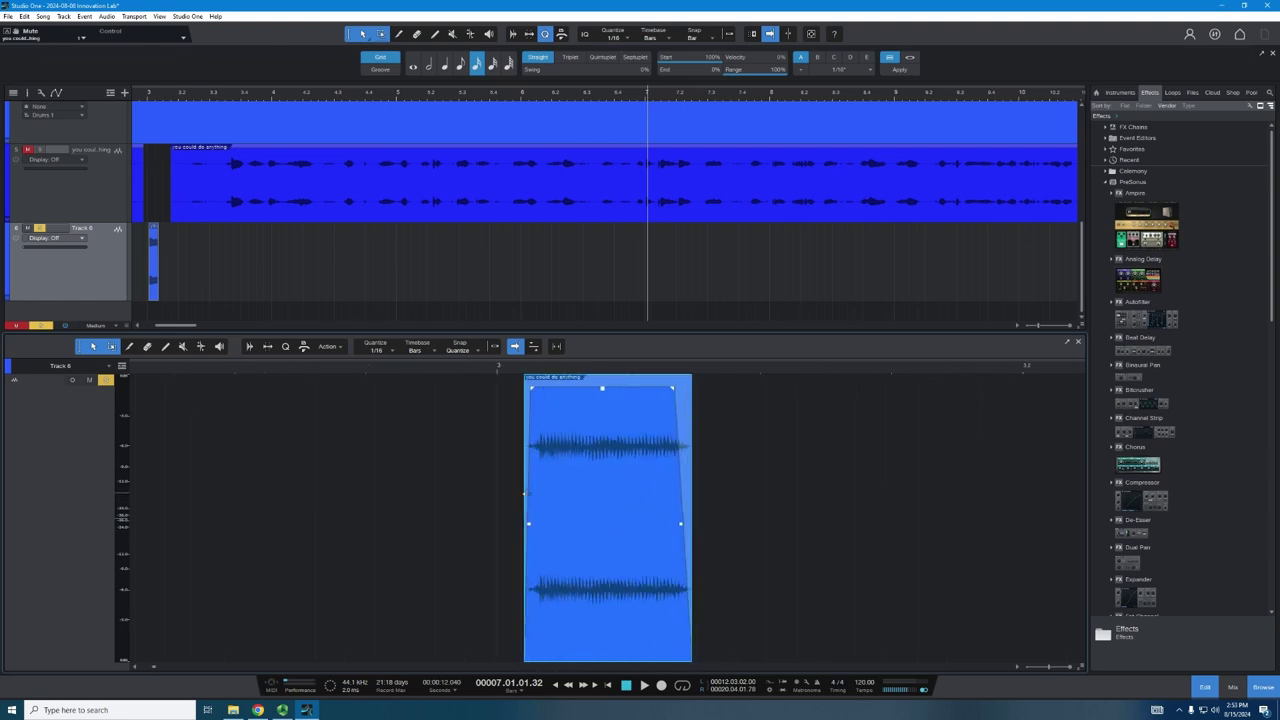
left_click_drag(524, 493, 528, 493)
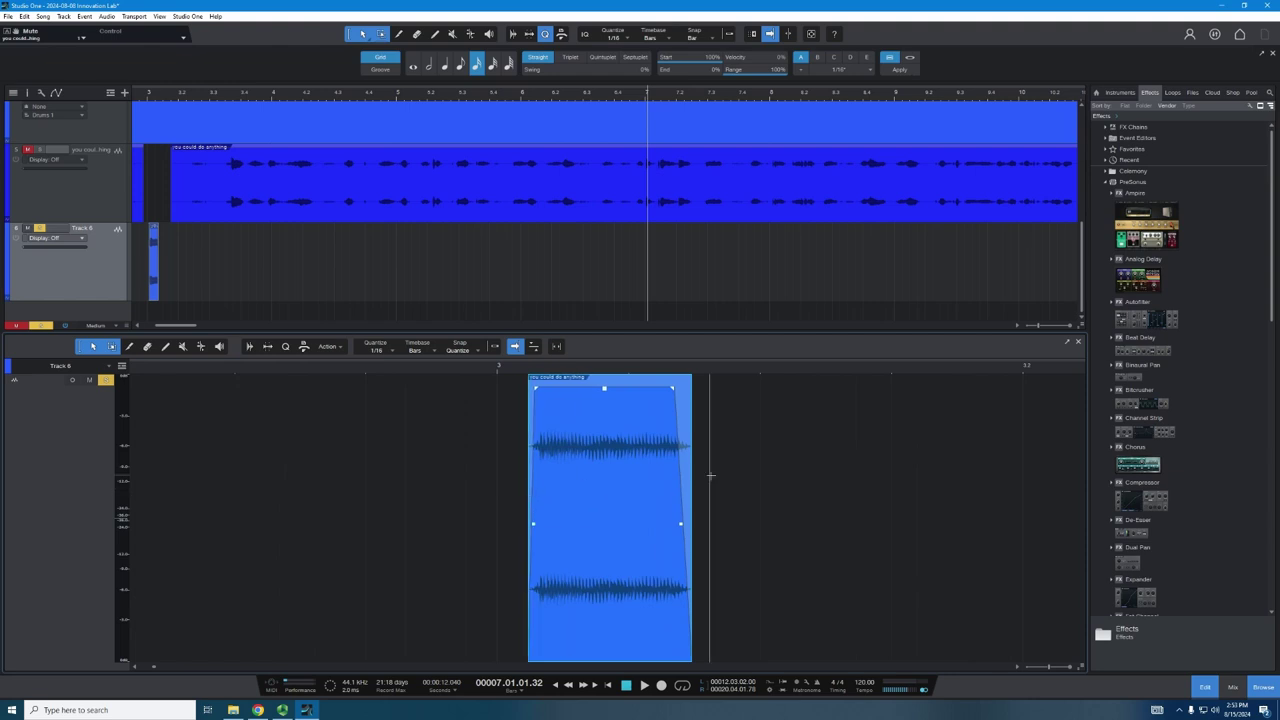
left_click_drag(691, 497, 636, 497)
left_click(781, 547)
Slip the audio to include the word's start, extend its tail, and lengthen the fade-out
left_click(494, 346)
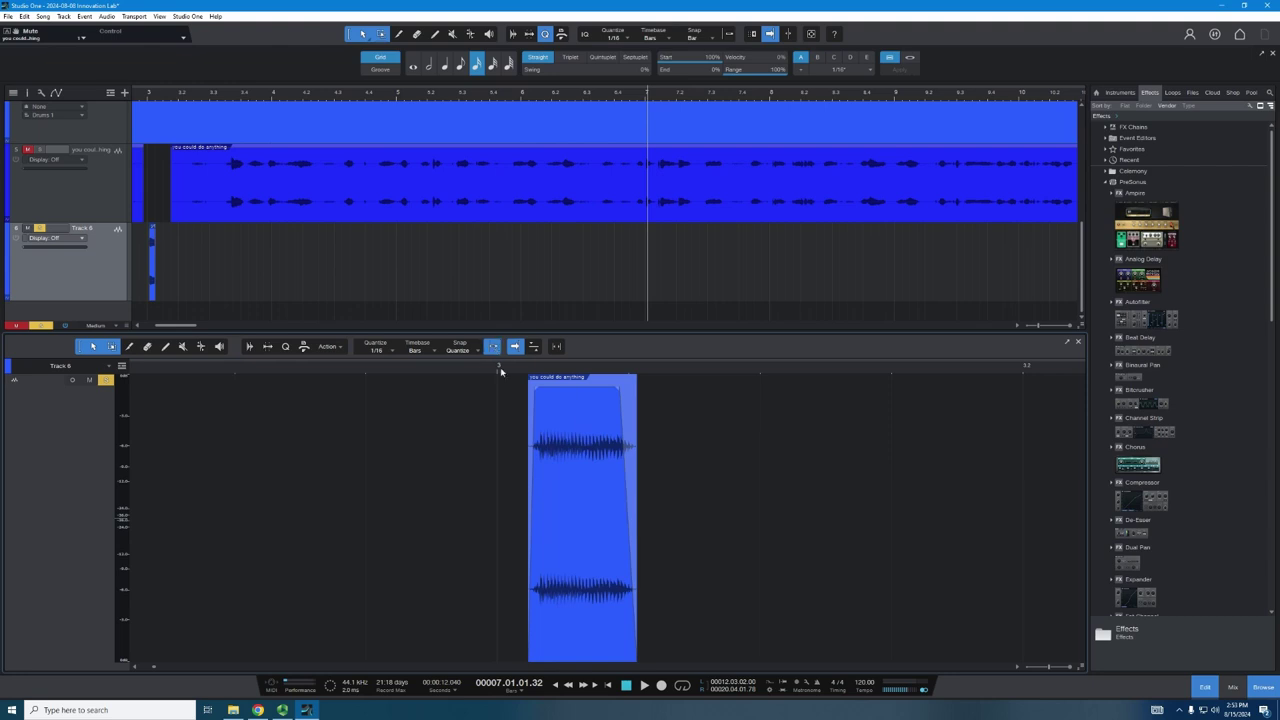
left_click_drag(574, 583, 557, 568)
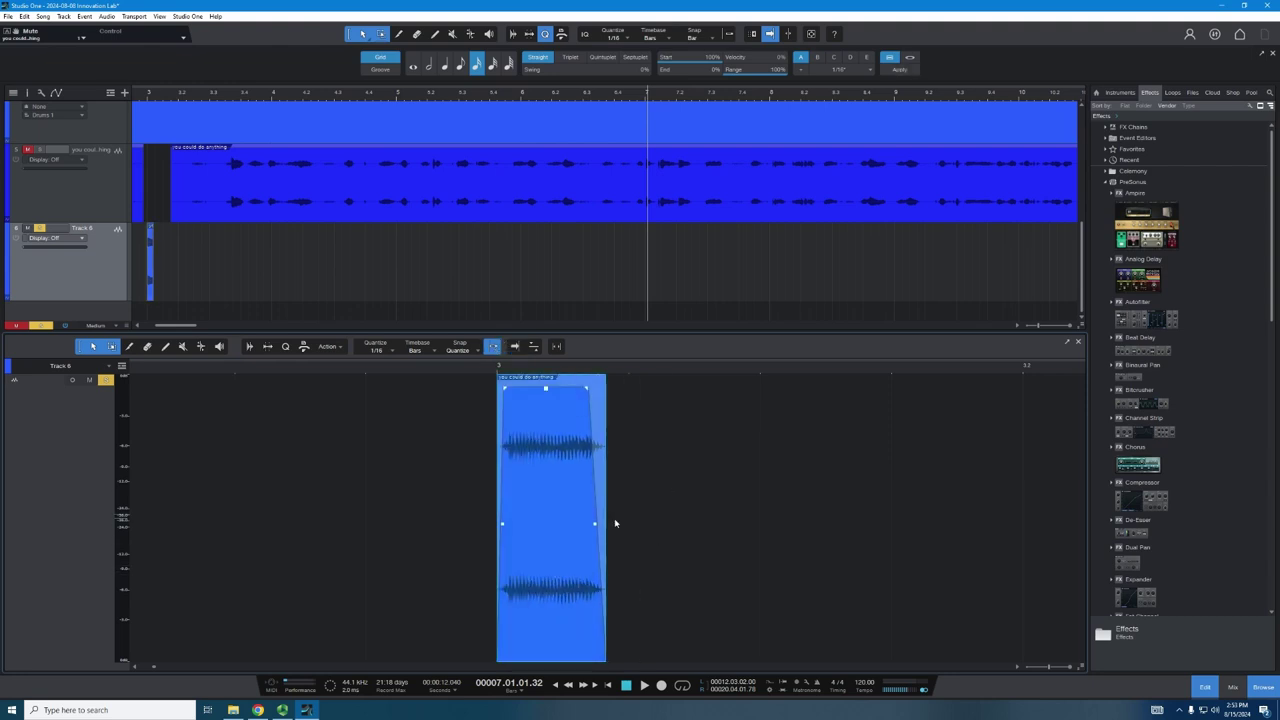
left_click_drag(614, 523, 635, 517)
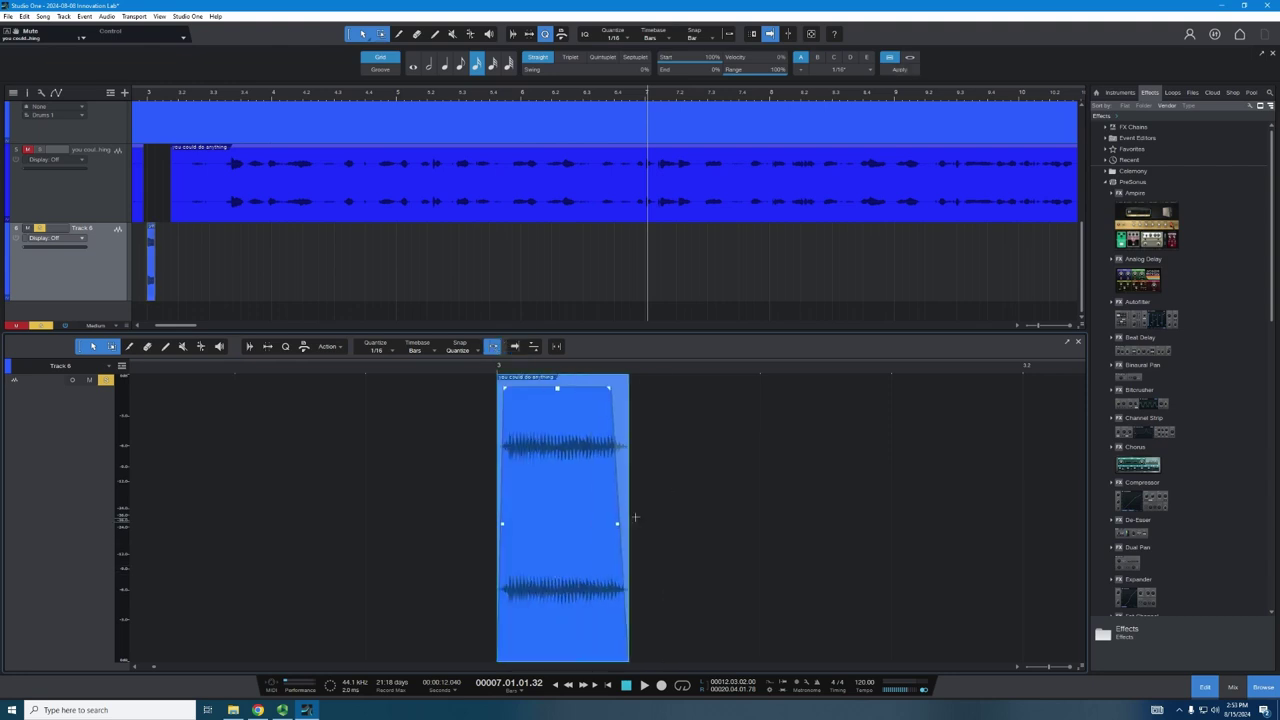
left_click(499, 365)
key("space")
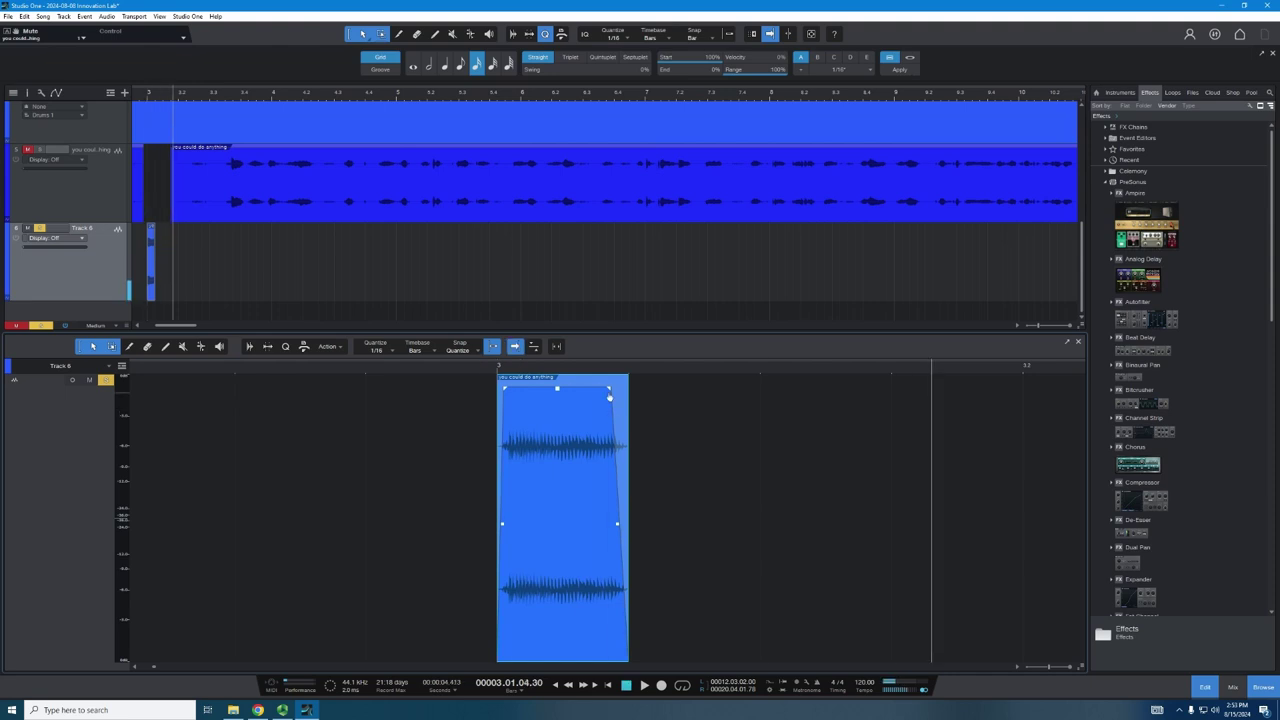
left_click_drag(608, 388, 614, 388)
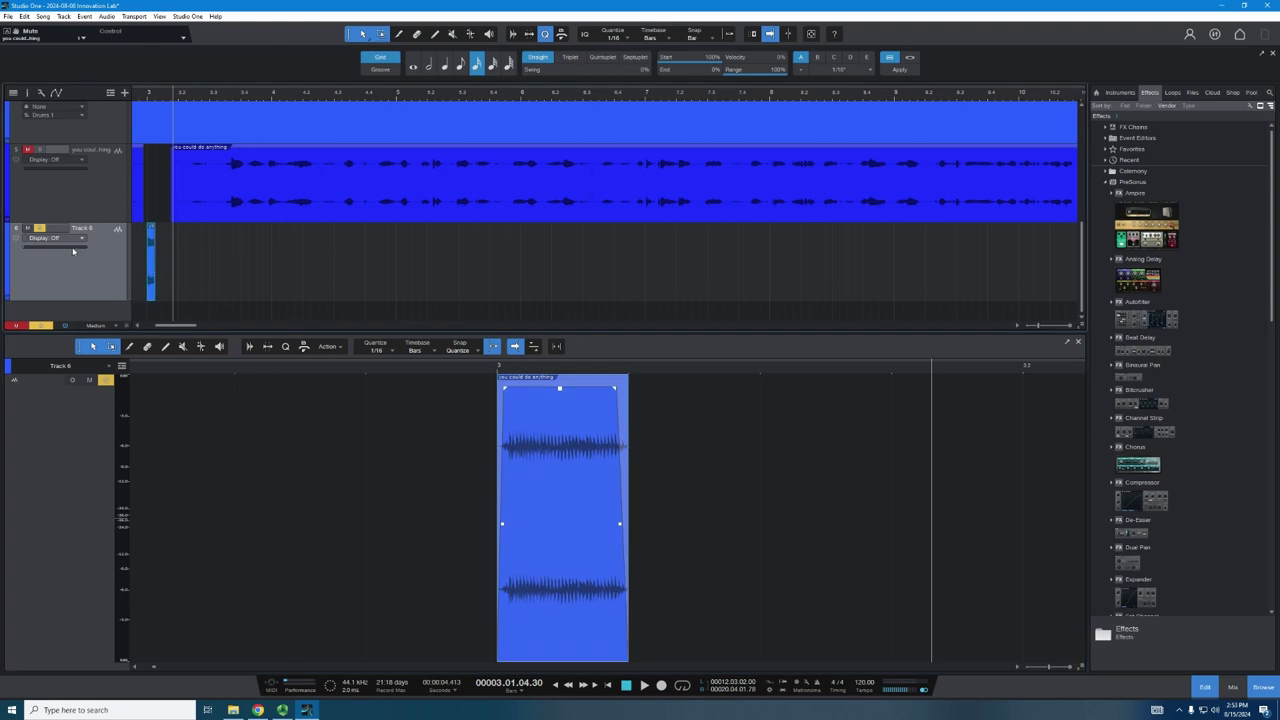
key("d")
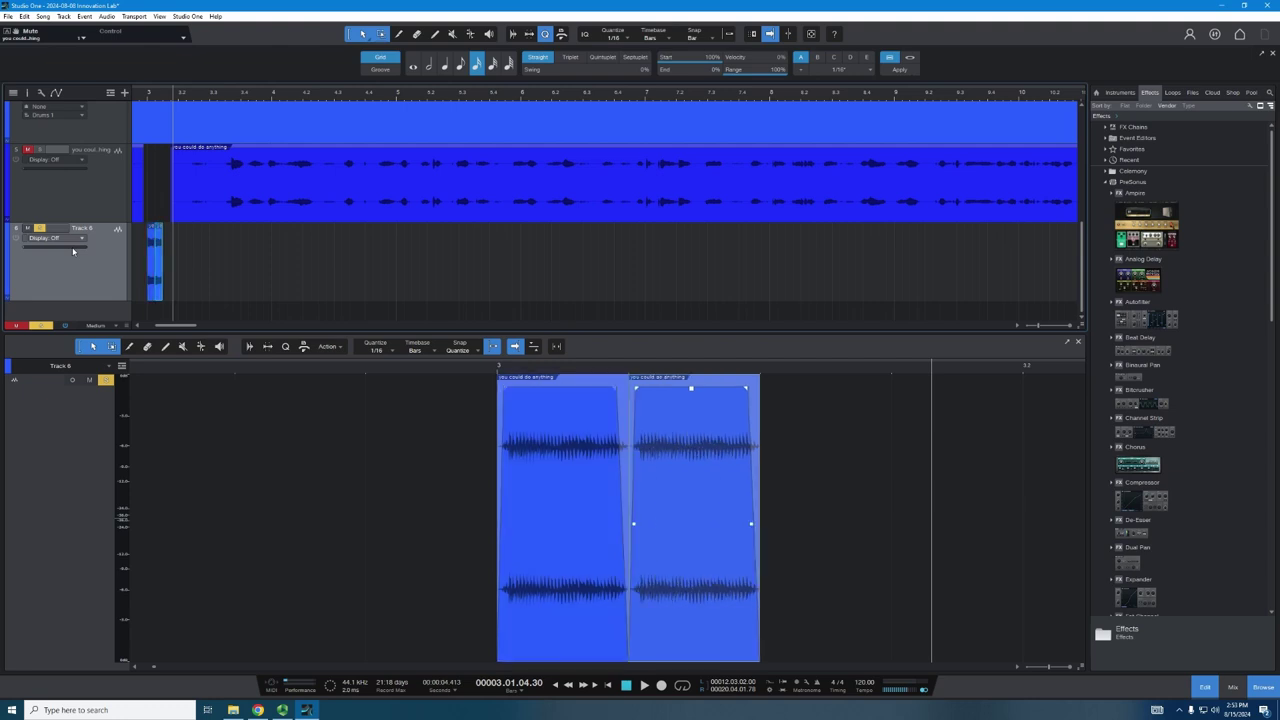
Move the duplicated word copy further right along Track 6 to a rhythmic position
left_click(176, 280)
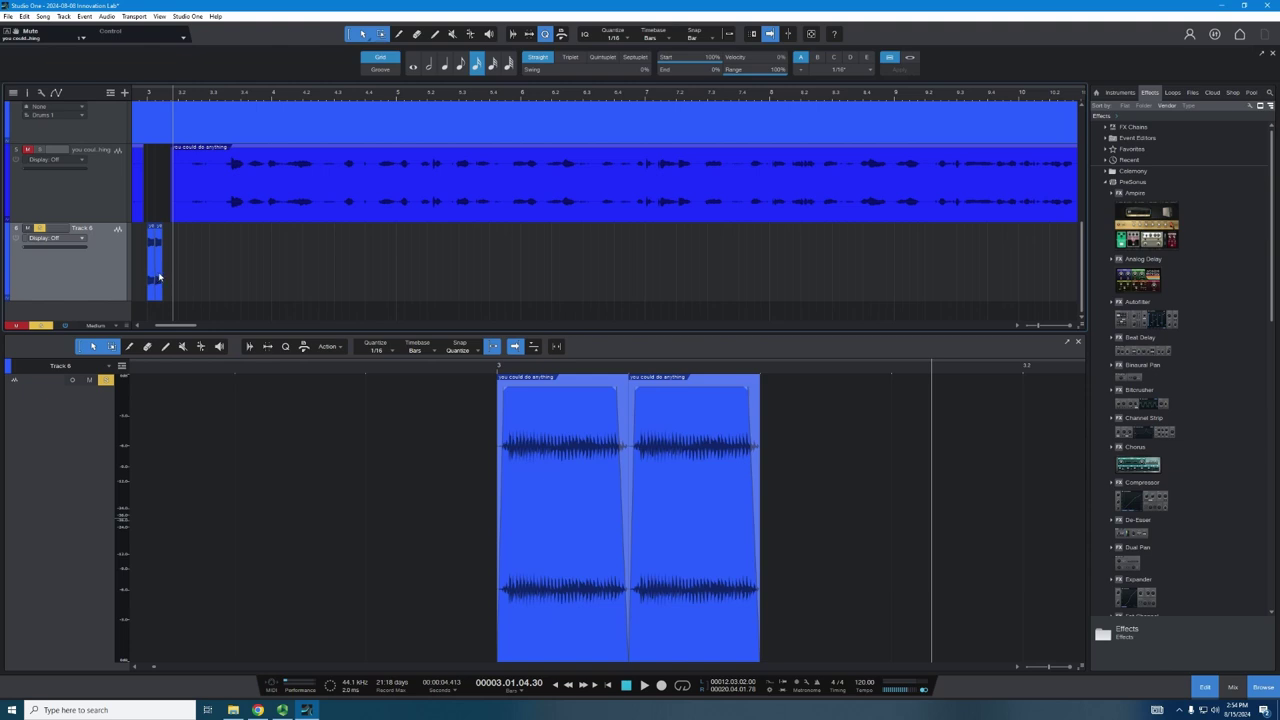
left_click_drag(158, 277, 179, 280)
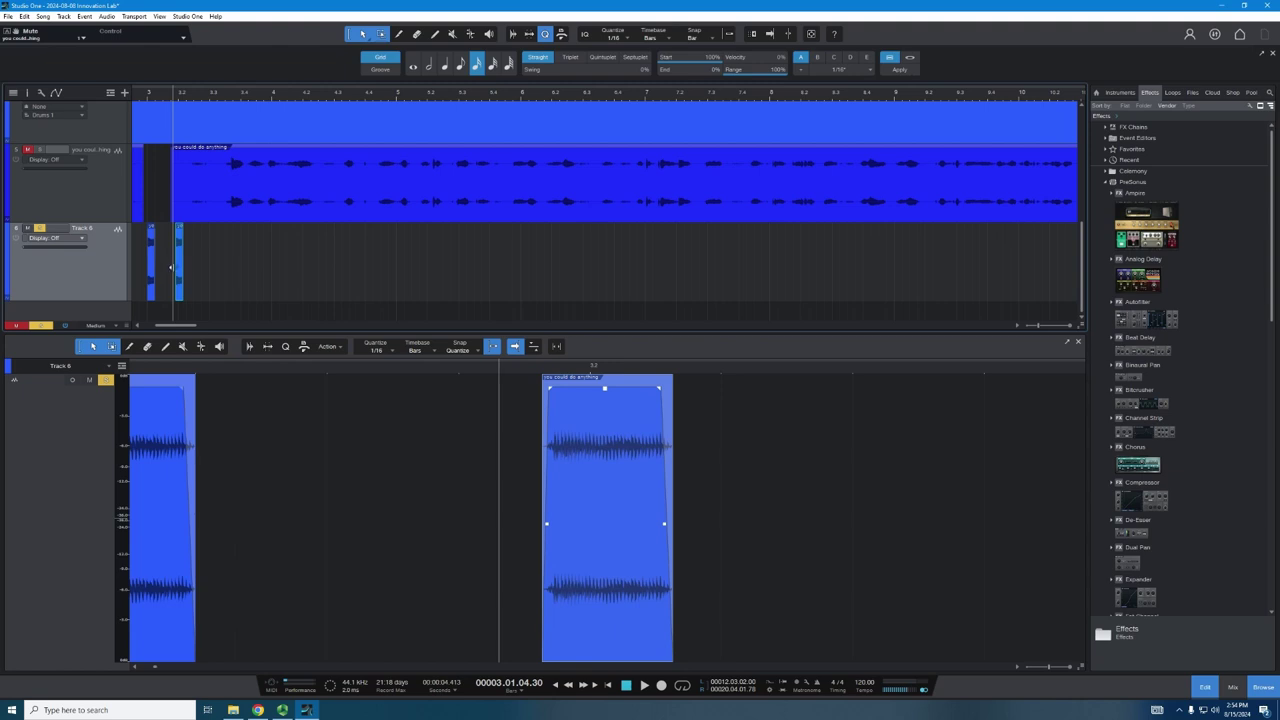
left_click_drag(219, 331, 219, 356)
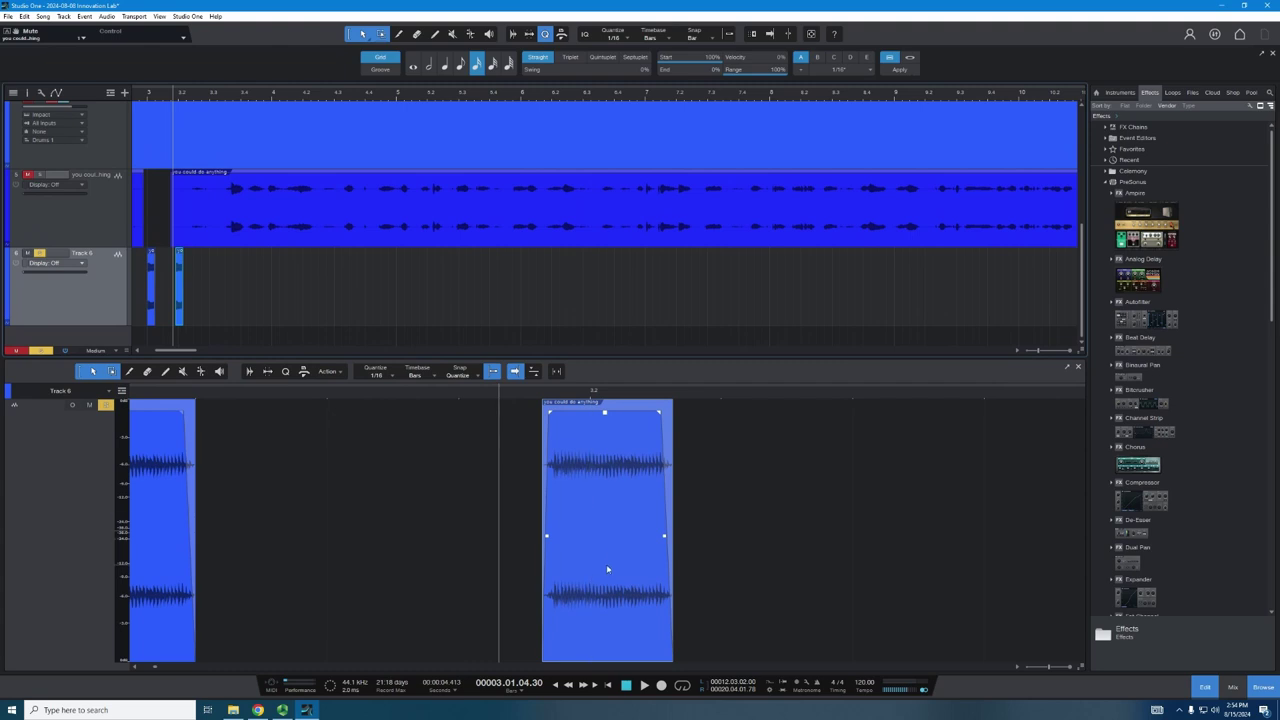
left_click_drag(606, 568, 976, 568)
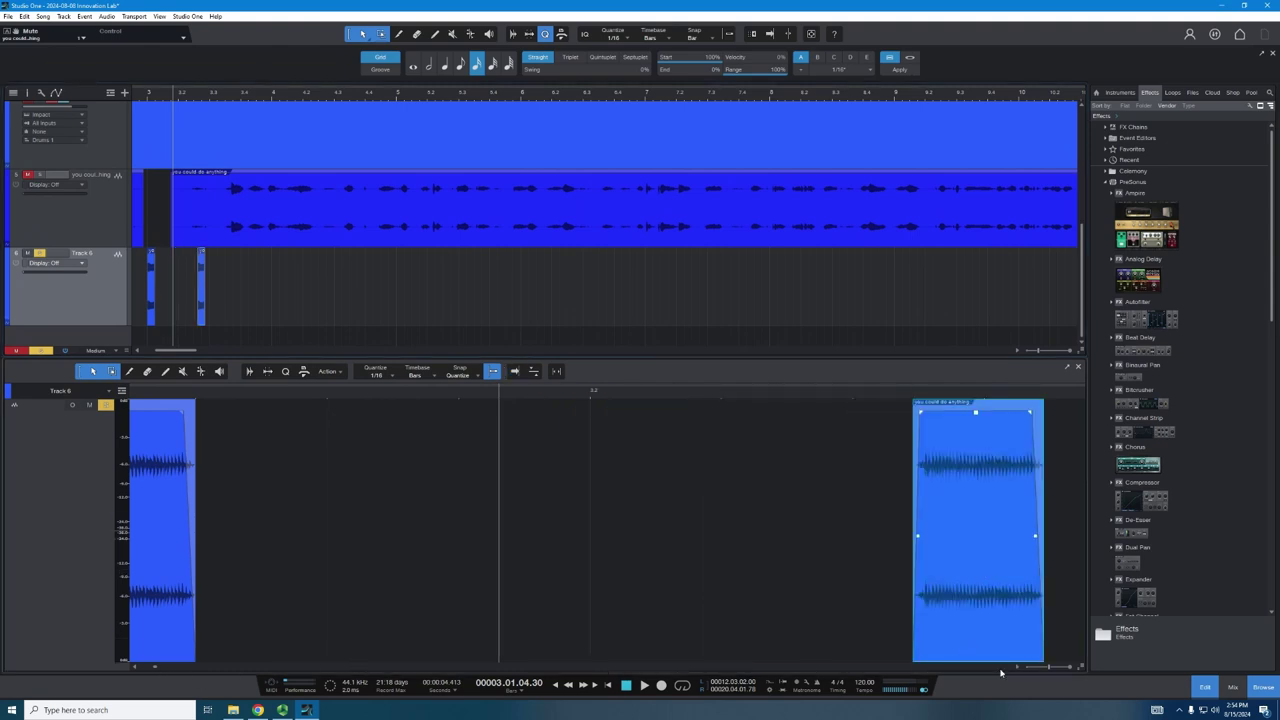
scroll(1013, 665, "right", 6)
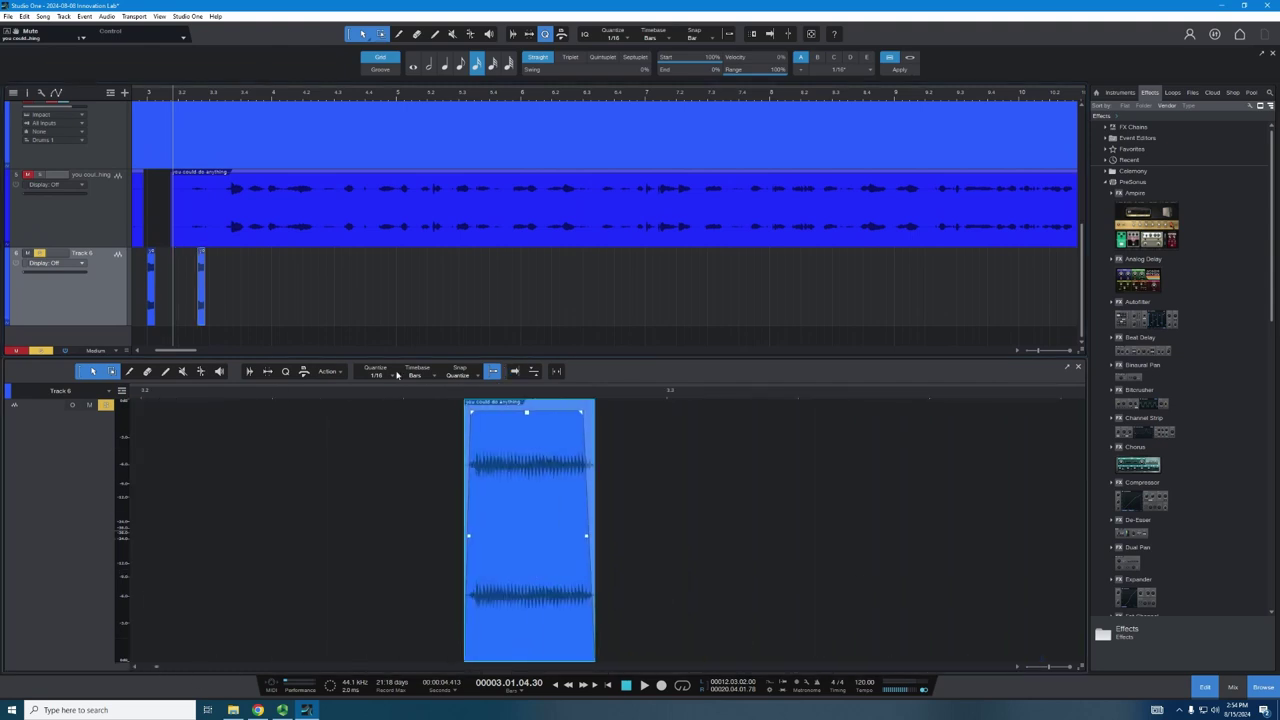
left_click_drag(531, 557, 729, 557)
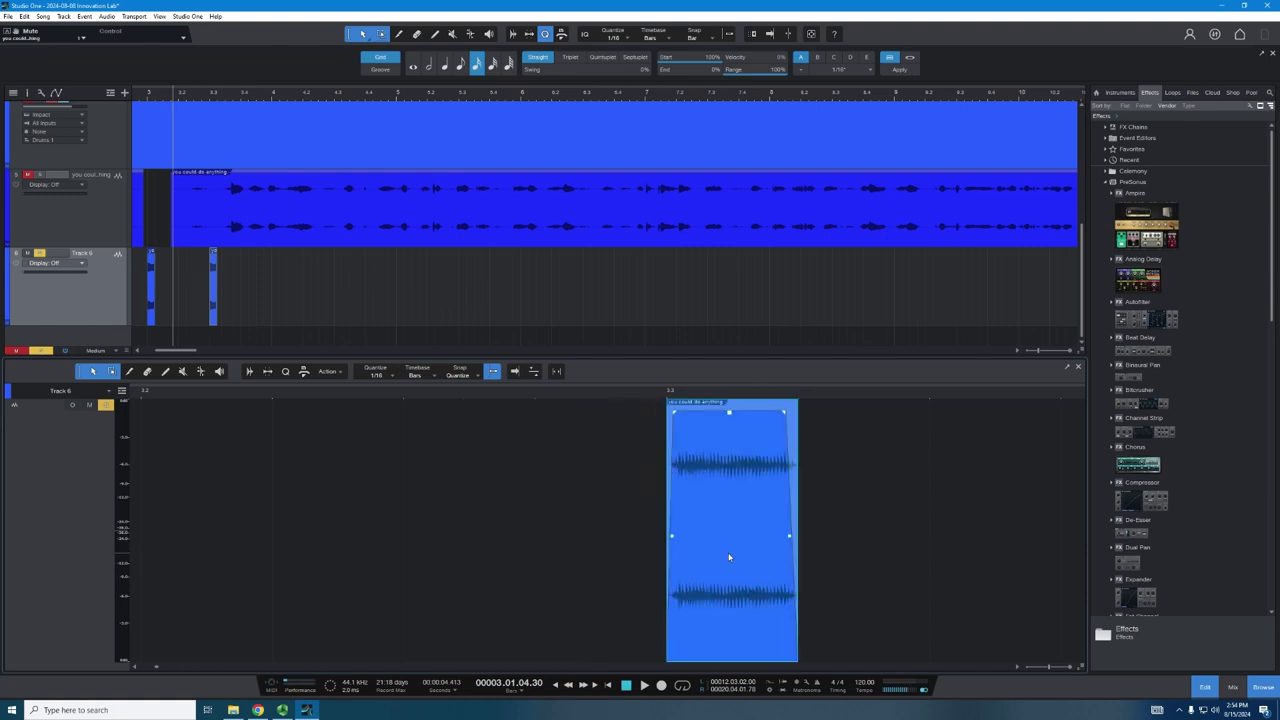
Duplicate and place more word copies after bar 3.4, then play back with Autoscroll on
key("d")
left_click_drag(859, 575, 964, 575)
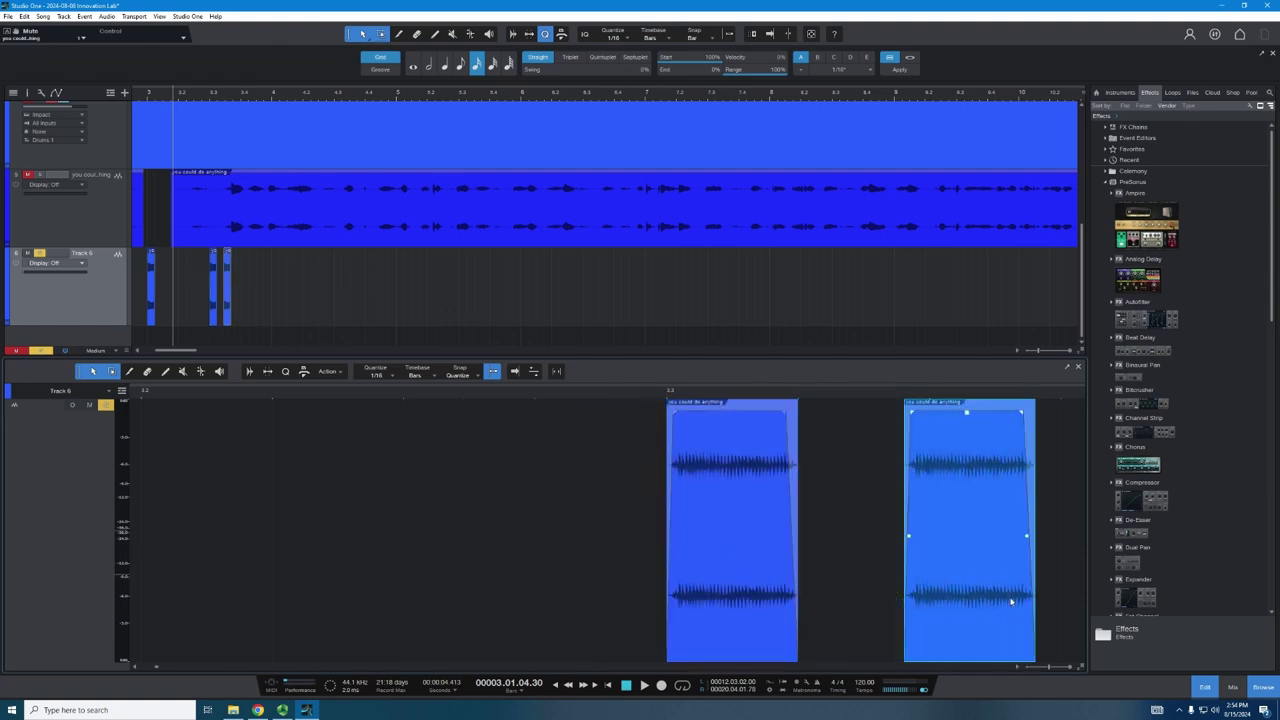
scroll(1017, 667, "right", 5)
scroll(1017, 667, "right", 3)
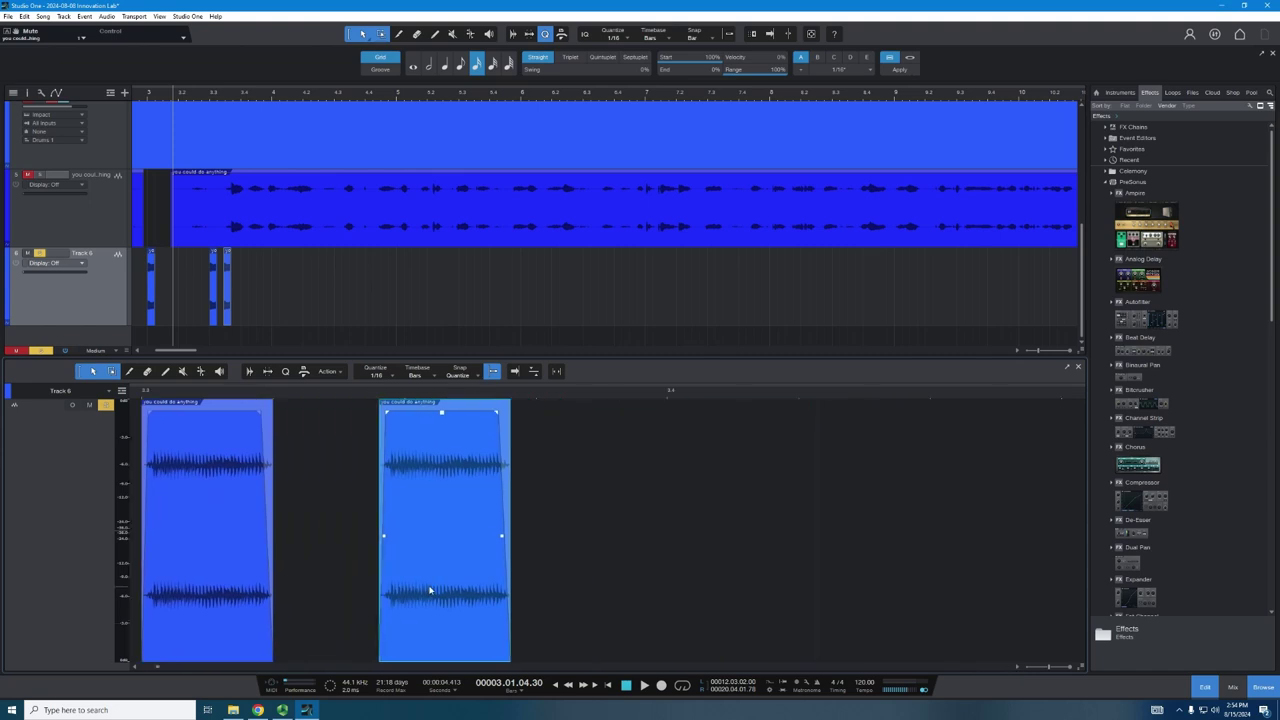
left_click_drag(428, 560, 722, 566)
key("d")
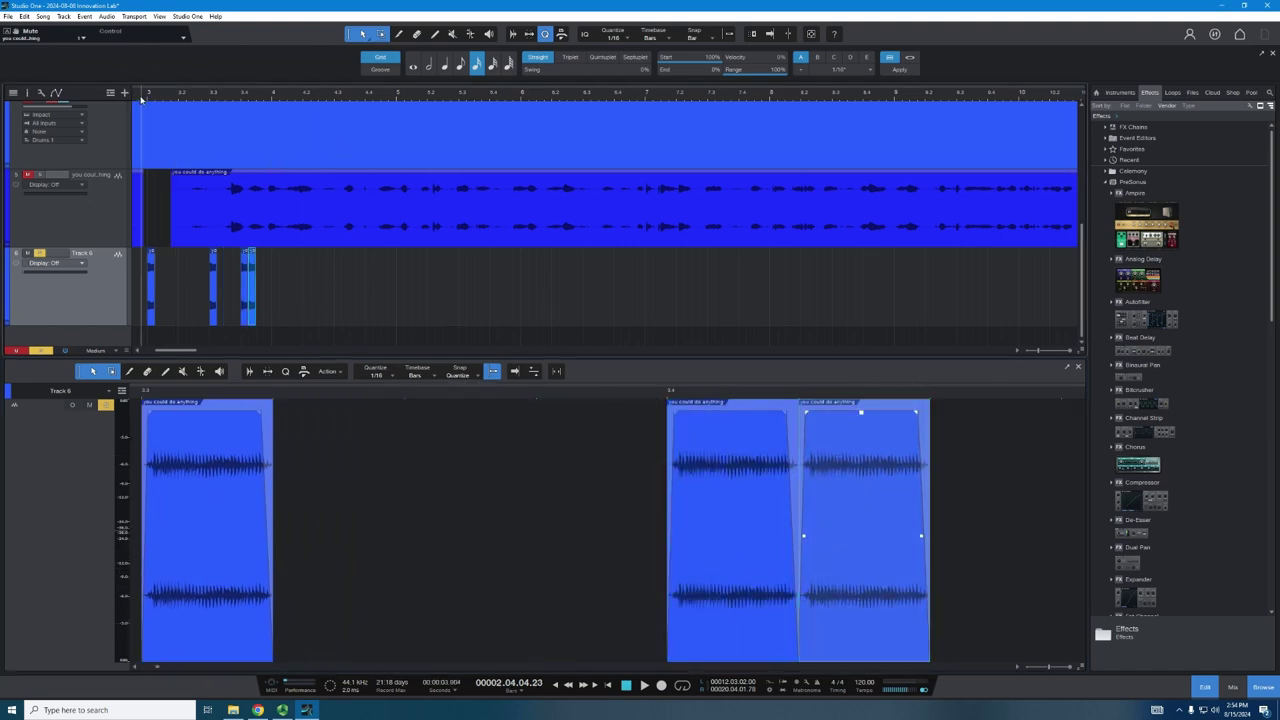
key("f")
key("space")
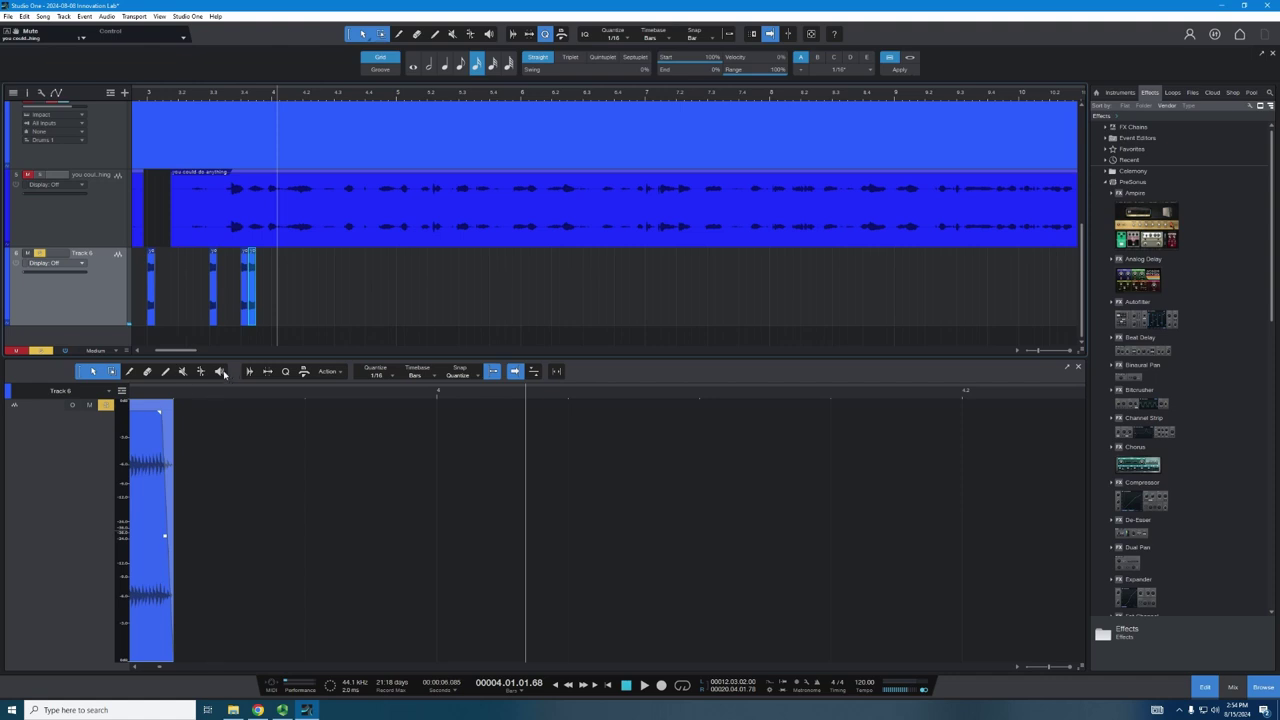
key("ctrl+d")
key("ctrl+d")
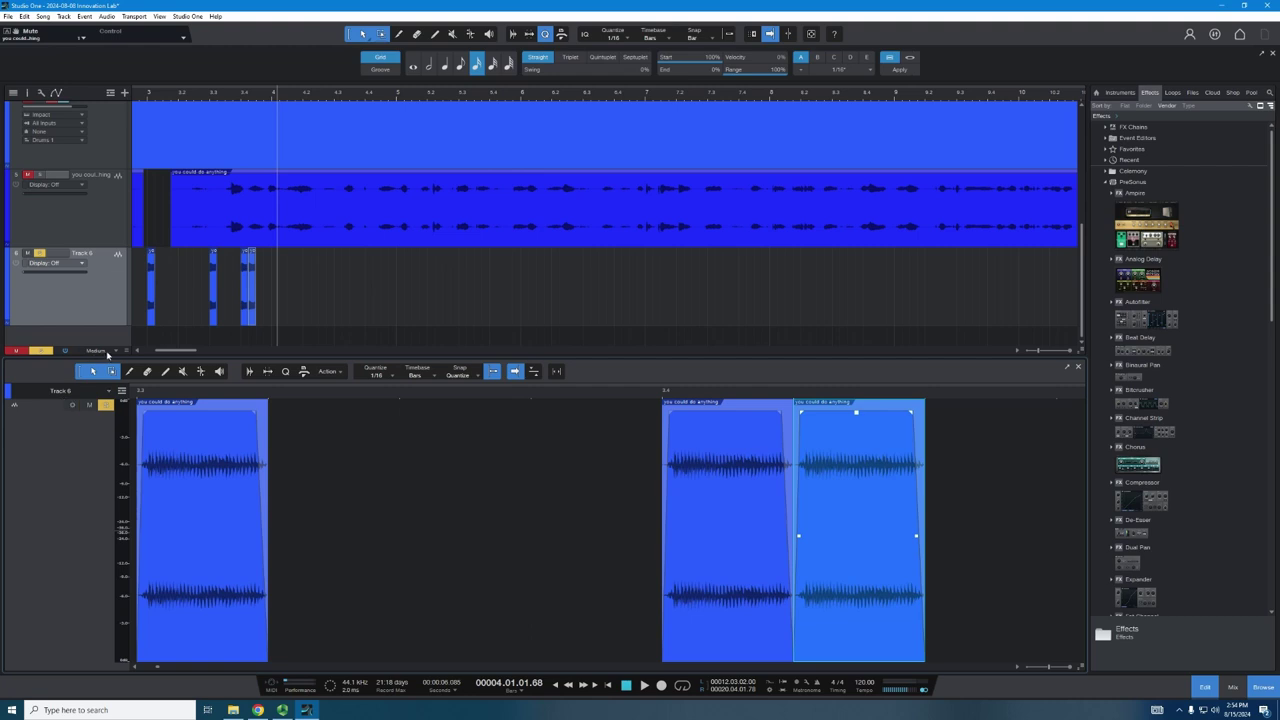
scroll(495, 300, "up", 3)
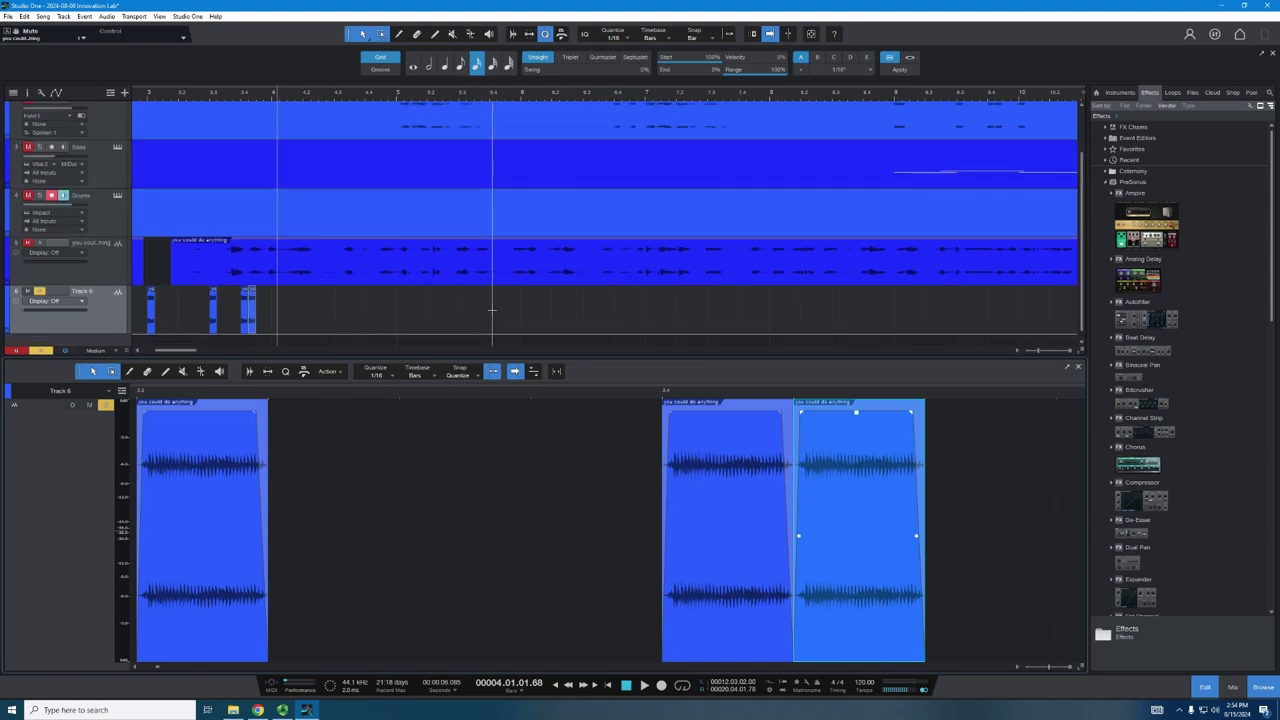